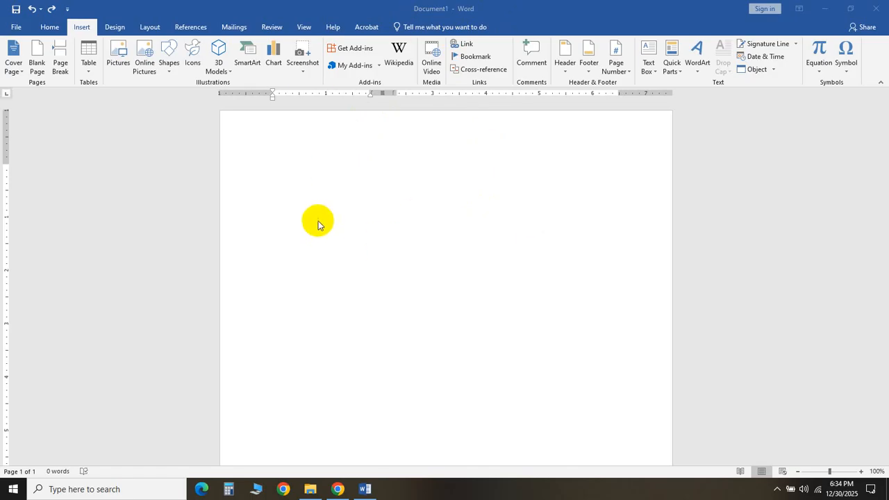
- Switch to the browser and open the article 'Rain washes out Pakistan–Zimbabwe U19 ODI after Pakistan post massive 354'
left_click(337, 489)
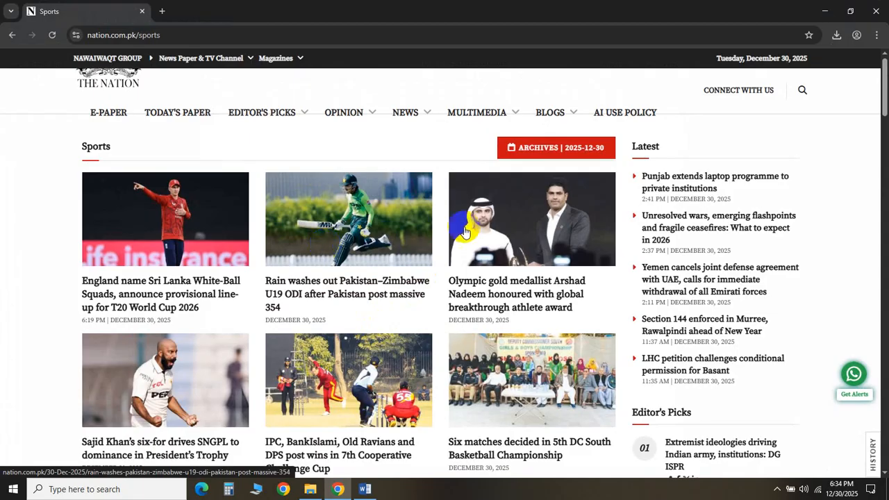
left_click(425, 243)
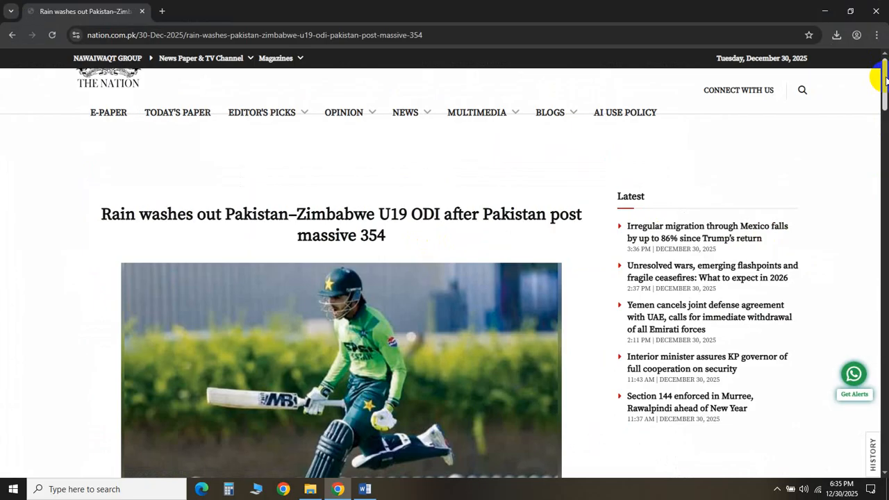
- Select the article's first two paragraphs, from 'LAHORE' to 'the first wicket.'
left_click_drag(882, 71, 883, 103)
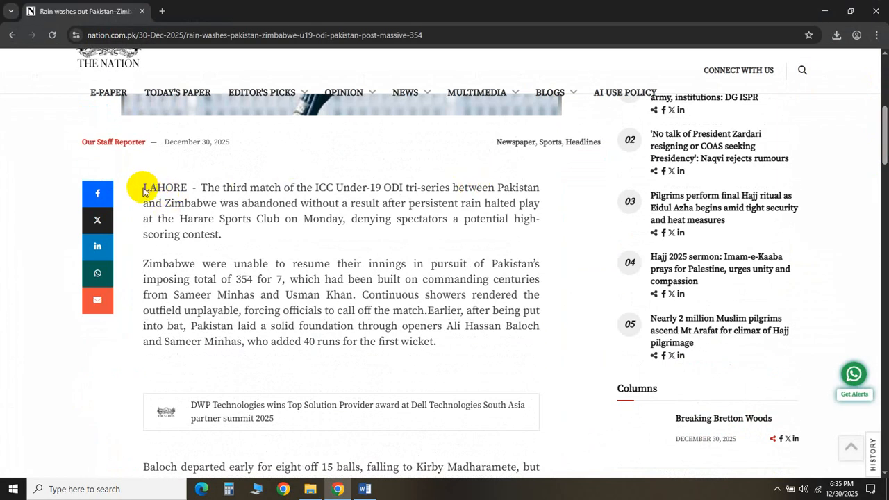
left_click_drag(144, 188, 441, 346)
key("ctrl+c")
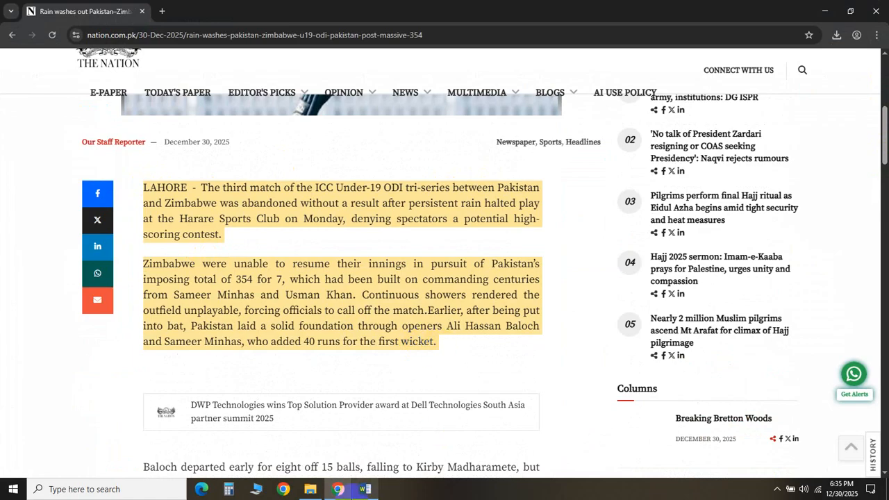
- Paste the copied paragraphs into the blank Word document, then undo the paste
left_click(364, 489)
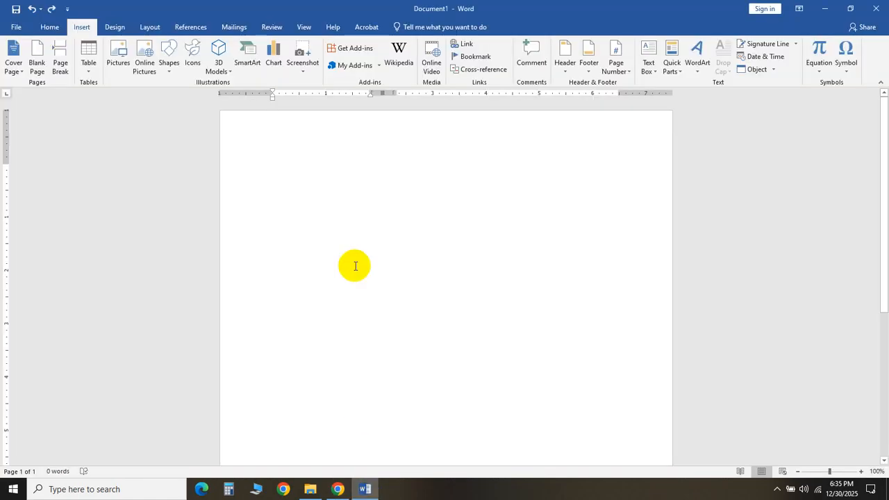
key("ctrl+v")
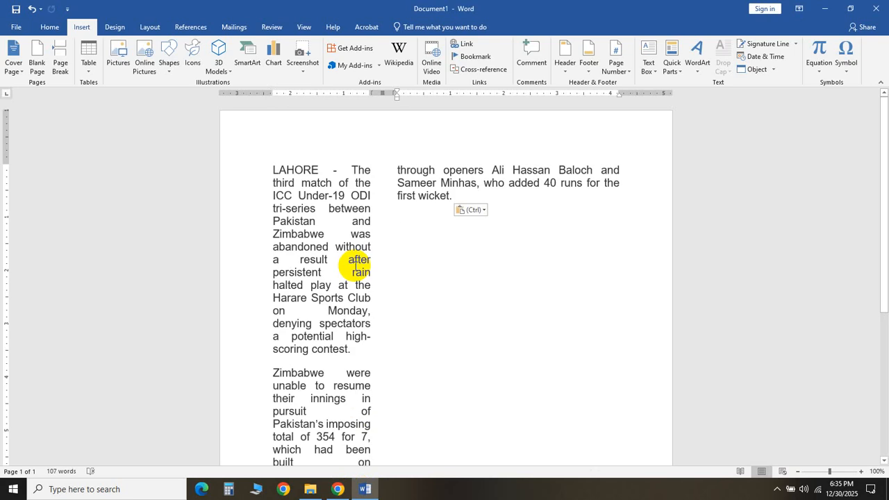
key("ctrl+z")
key("ctrl+z")
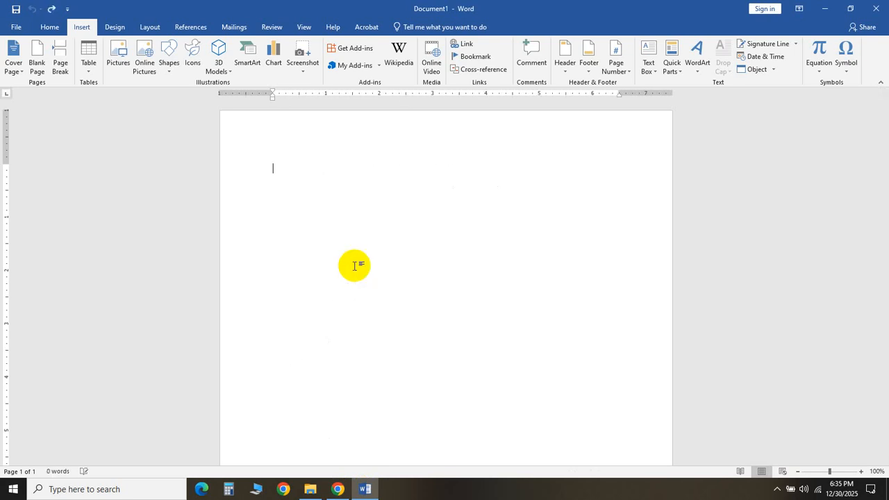
type("JK")
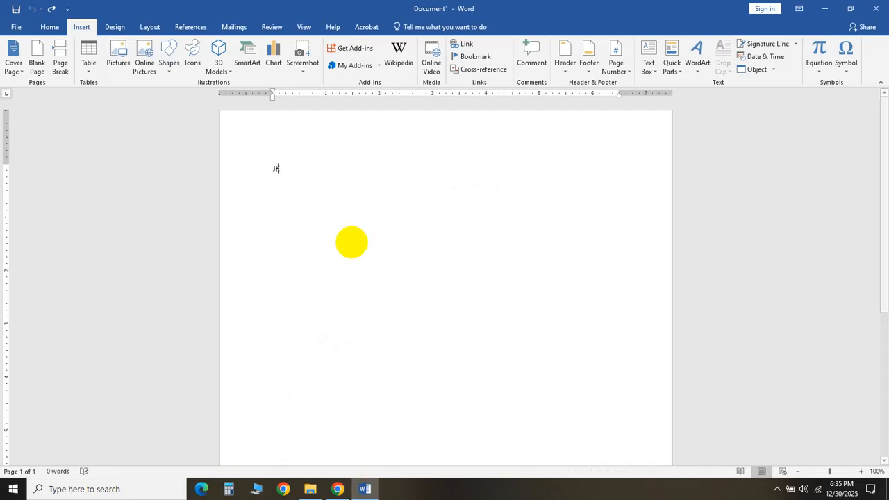
type("J CZXLC;LZXC XLKC;LX VV;VK ;LVXCVKXC; VXCVKXC;'V")
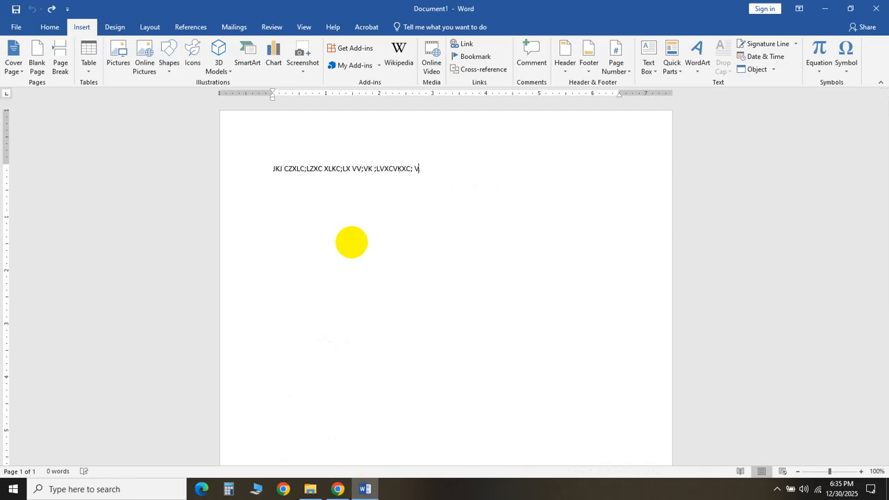
key("ctrl+z")
key("BackSpace")
key("BackSpace")
key("BackSpace")
key("BackSpace")
key("BackSpace")
key("BackSpace")
key("BackSpace")
key("BackSpace")
key("BackSpace")
key("BackSpace")
key("BackSpace")
key("BackSpace")
key("BackSpace")
key("BackSpace")
key("BackSpace")
key("BackSpace")
key("BackSpace")
key("BackSpace")
key("BackSpace")
key("BackSpace")
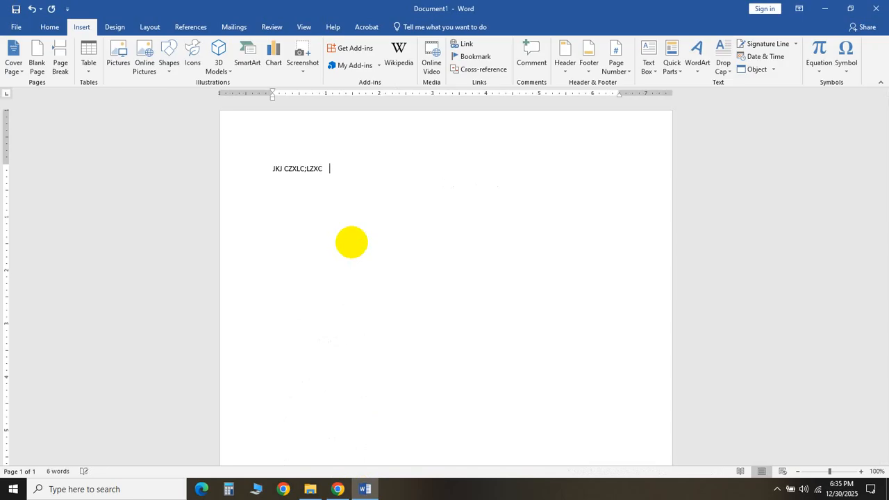
key("BackSpace")
key("BackSpace")
key("BackSpace")
key("BackSpace")
key("BackSpace")
key("BackSpace")
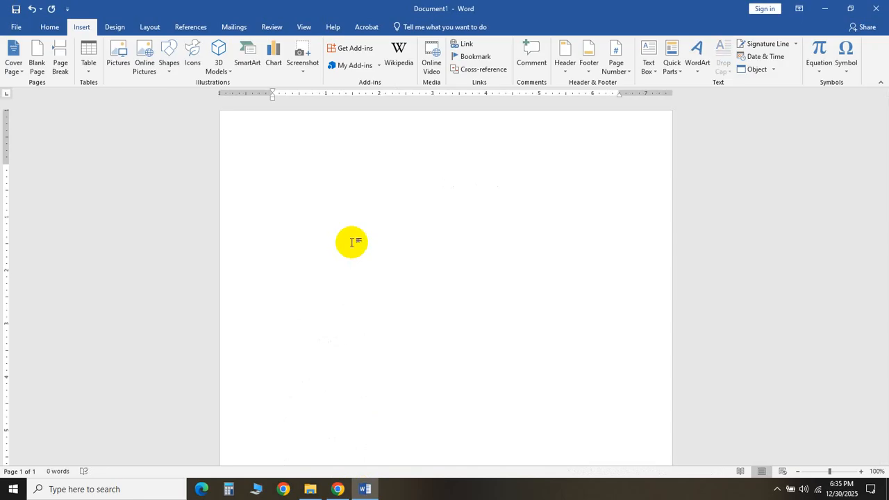
- Paste the copied article paragraphs repeatedly to fill about four pages of the document
key("ctrl+v")
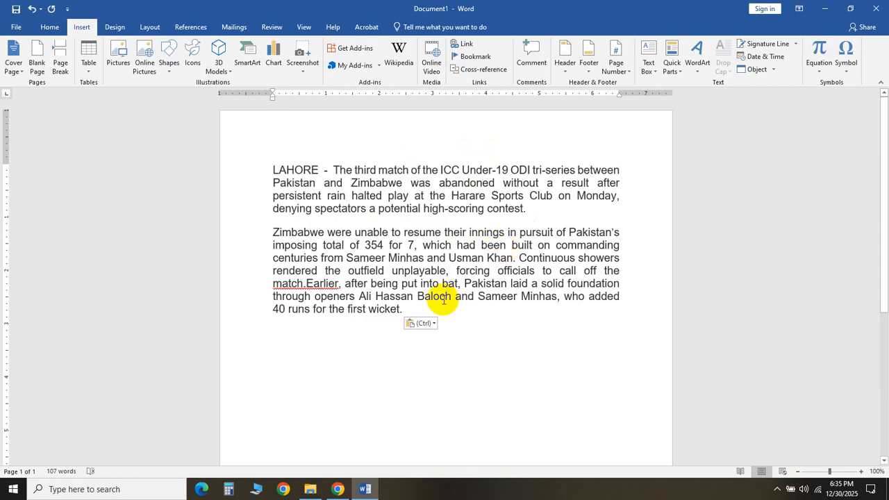
key("ctrl+v")
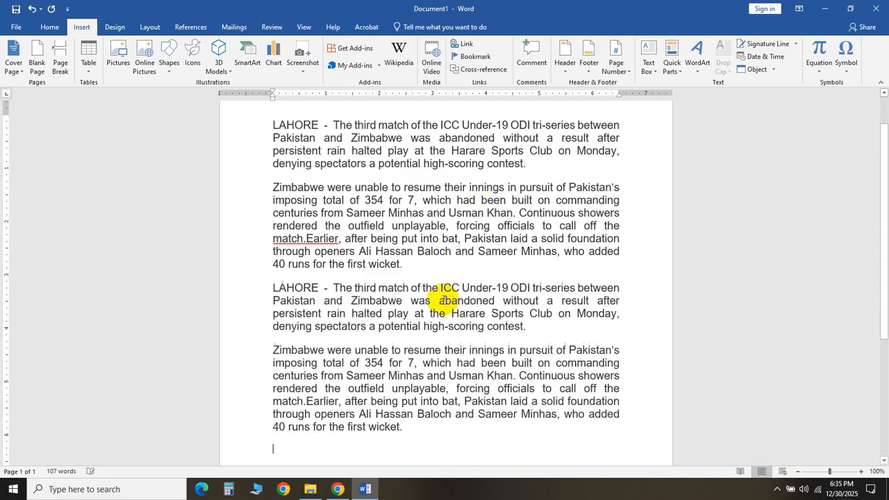
key("ctrl+v")
key("ctrl+v")
key("ctrl+v")
key("ctrl+v")
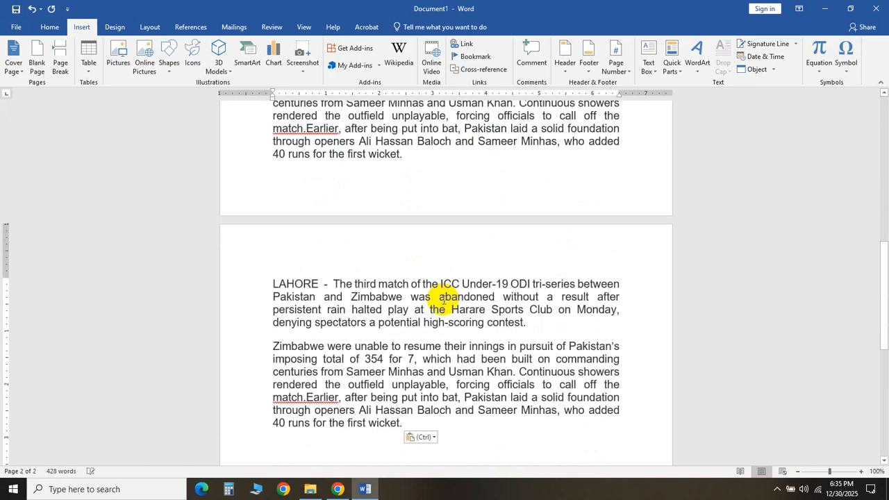
key("ctrl+v")
key("ctrl+v")
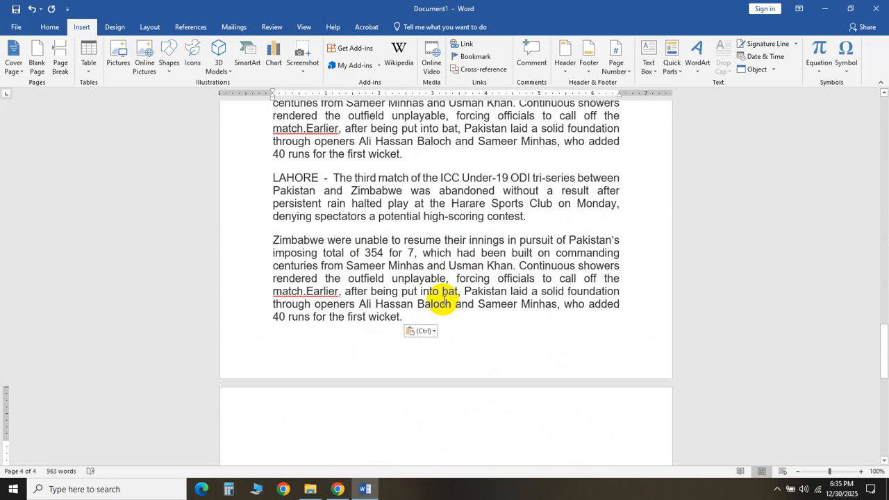
key("ctrl+v")
key("ctrl+v")
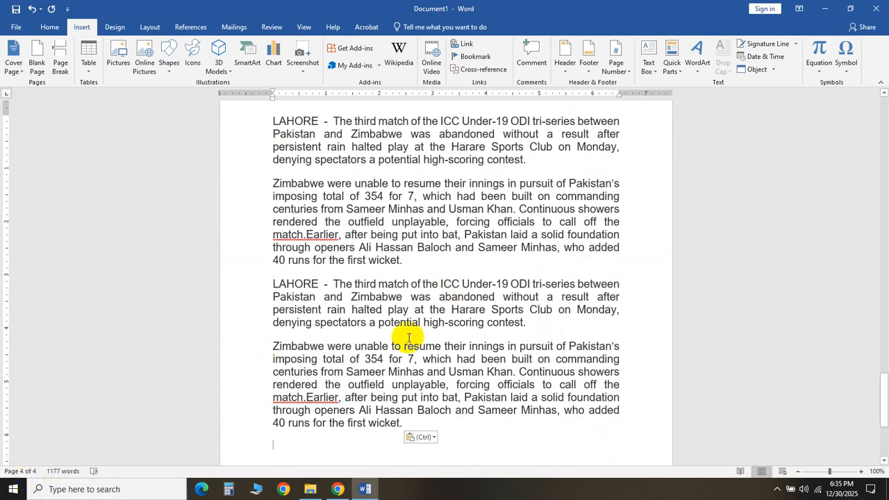
- Select the first four paragraphs from the document start and format them into two columns
key("Up")
key("ctrl+Home")
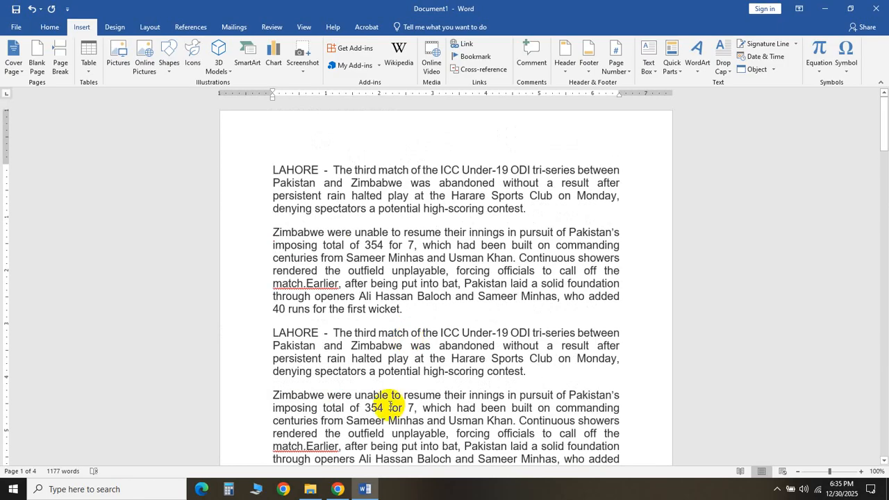
left_click(273, 168)
mouse_move(271, 168)
left_mouse_down()
mouse_move(324, 192)
mouse_move(409, 324)
mouse_move(532, 382)
mouse_move(540, 376)
left_mouse_up()
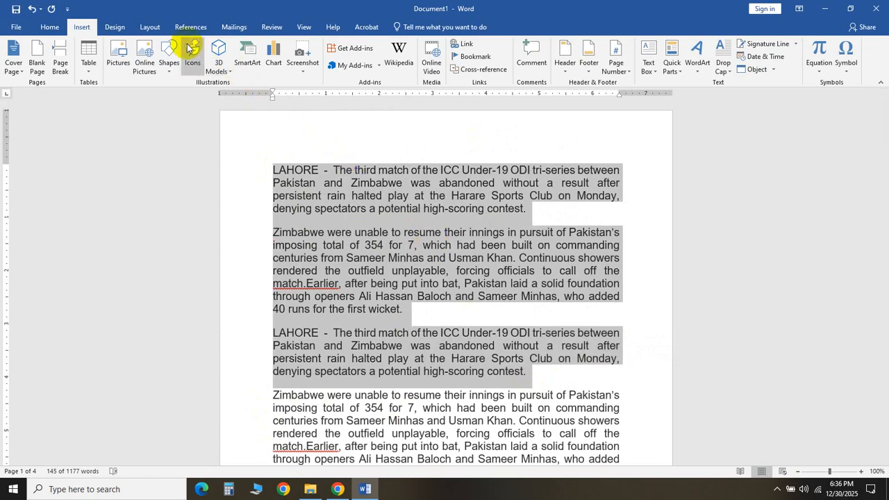
left_click(151, 27)
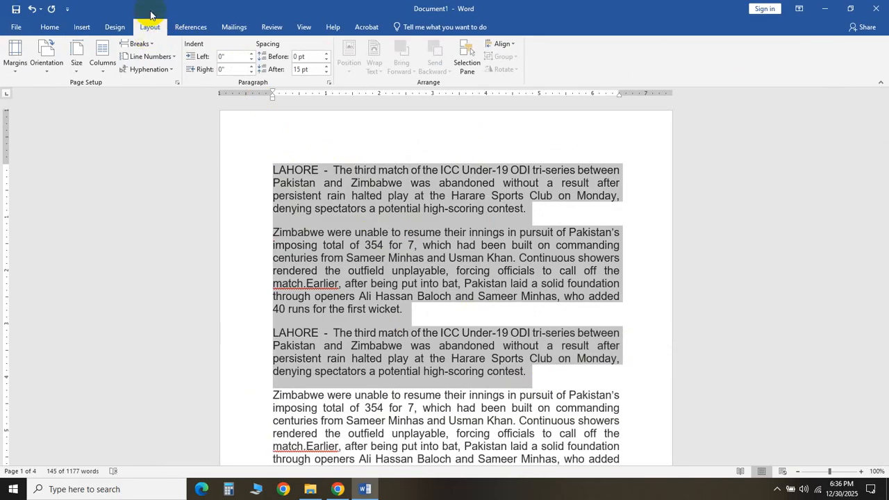
left_click(106, 72)
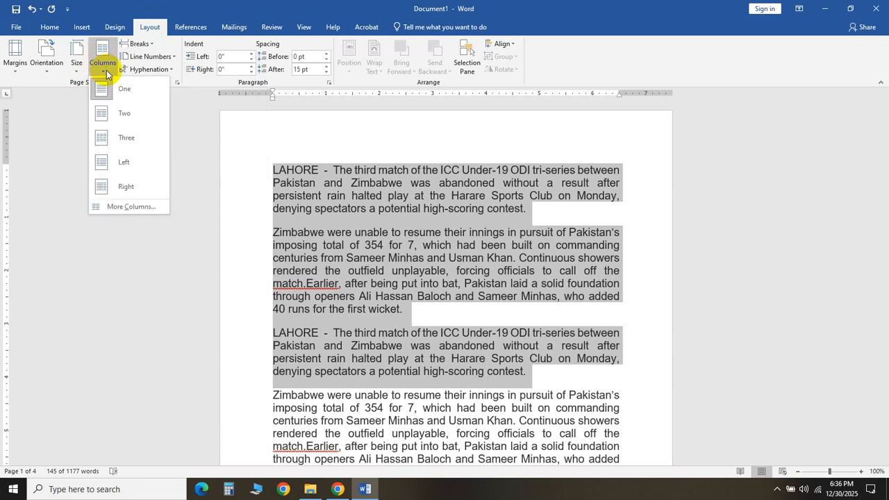
left_click(117, 113)
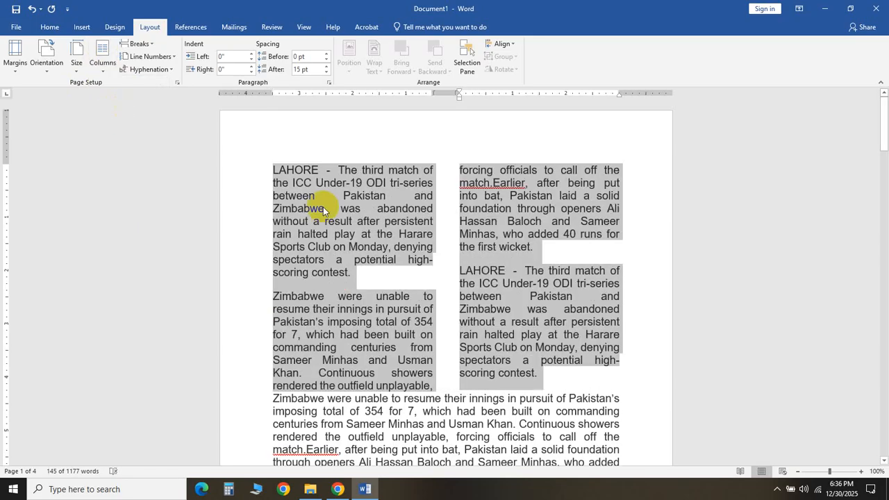
- Insert a paragraph break before 'Pakistan' in the repeated LAHORE paragraph of the second column
left_click(518, 306)
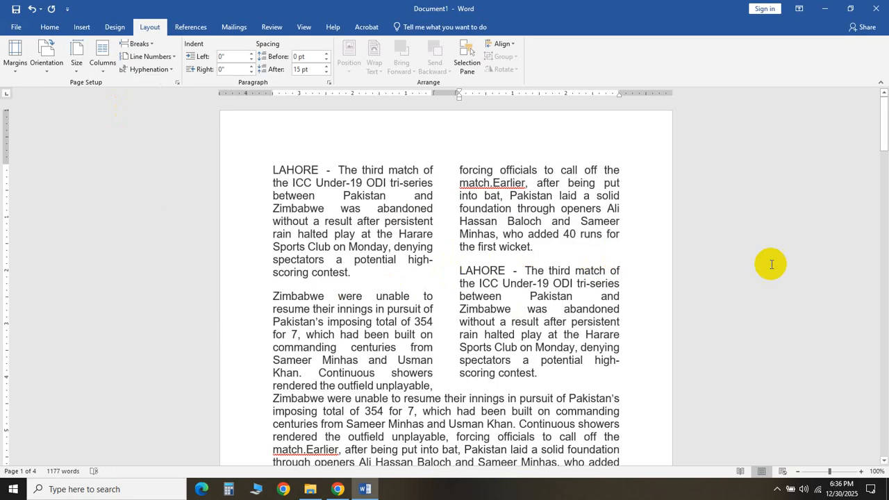
left_click_drag(883, 124, 883, 144)
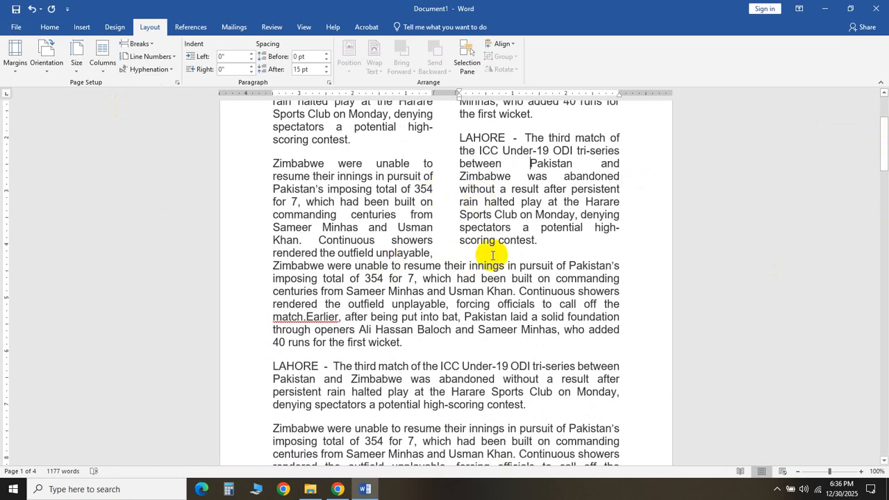
key("Return")
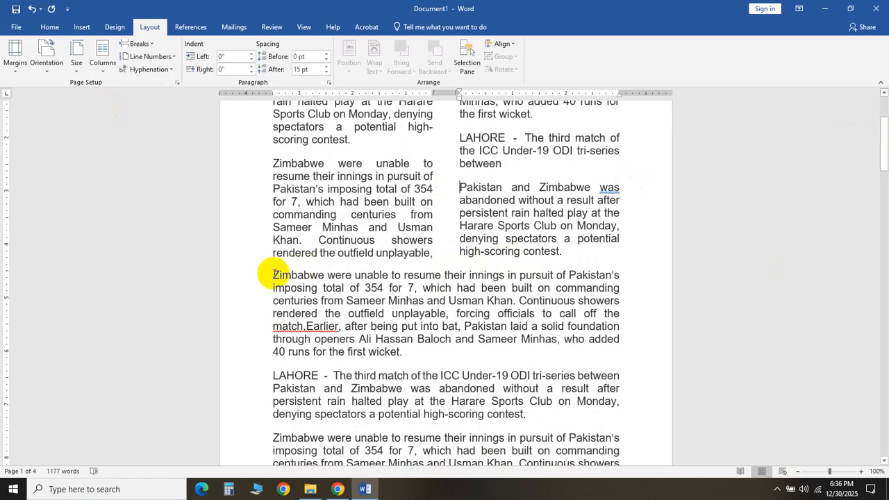
- Select the next three paragraphs below the two-column section and format them into three columns
left_click_drag(276, 275, 623, 344)
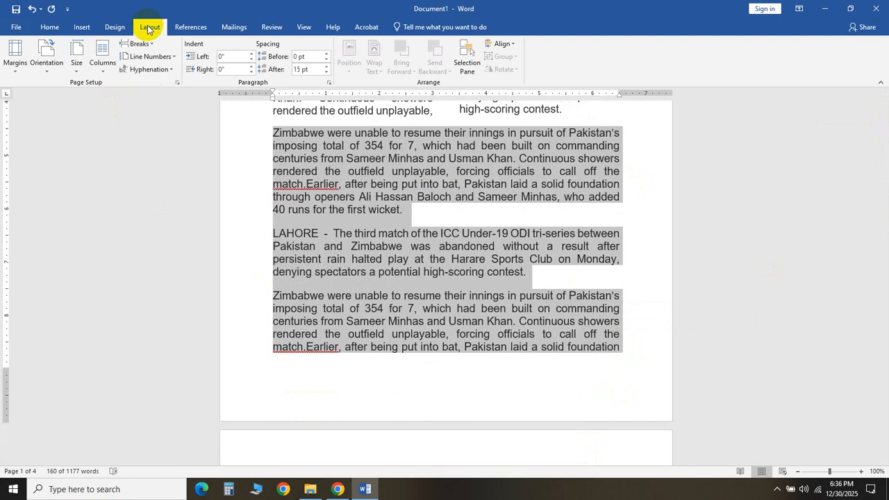
left_click(102, 71)
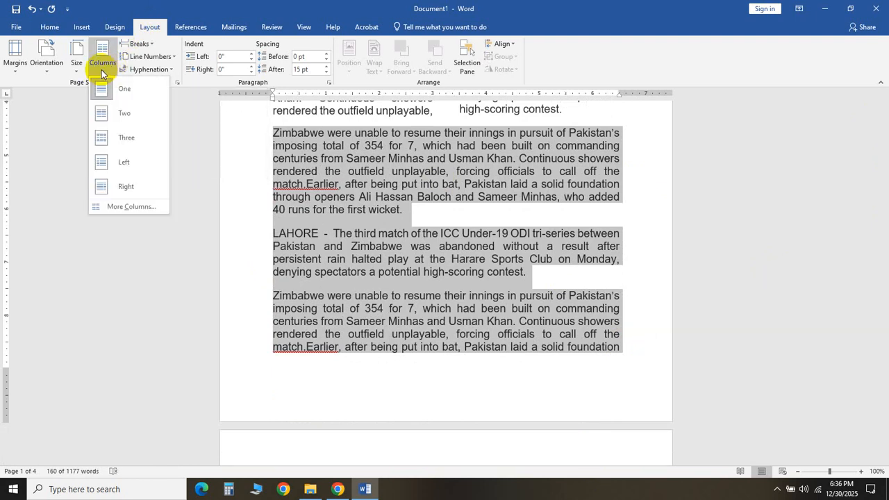
left_click(128, 140)
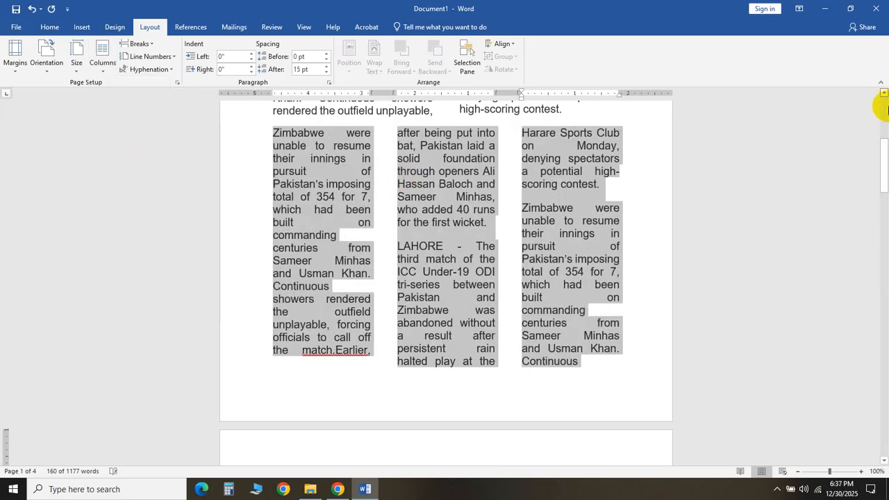
- Insert the '14-Sequence-dia…' GIF picture from the Pictures folder after 'the first wicket.' in the second column
left_click_drag(883, 145, 879, 127)
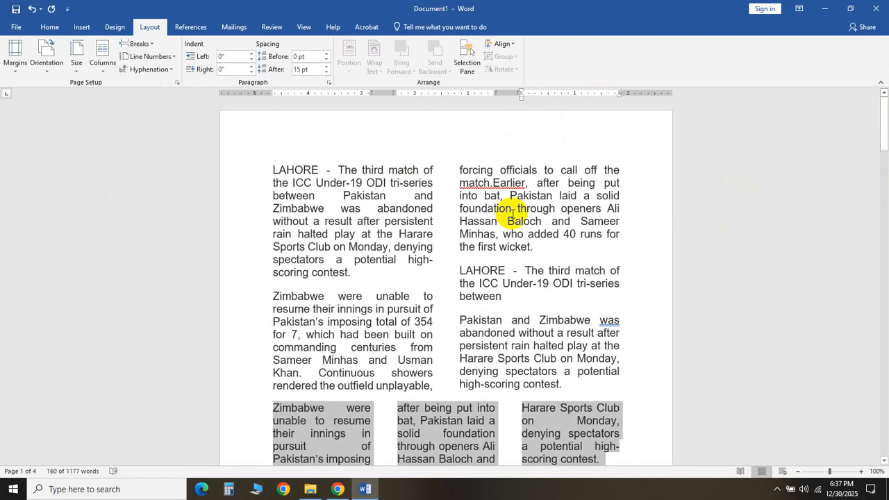
left_click(533, 243)
left_click_drag(884, 133, 874, 103)
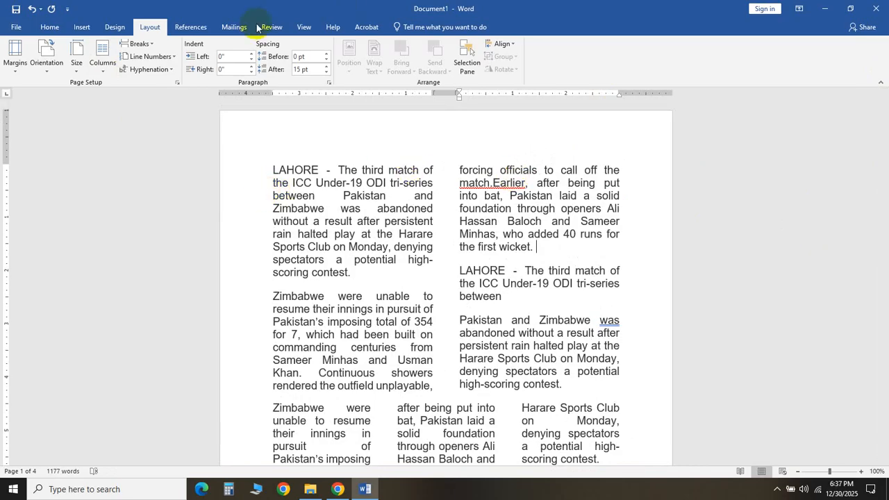
left_click(82, 27)
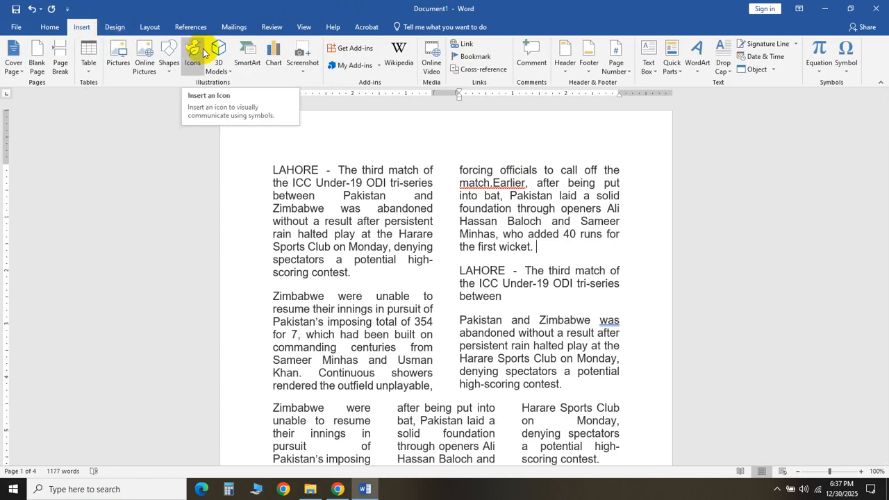
left_click(117, 62)
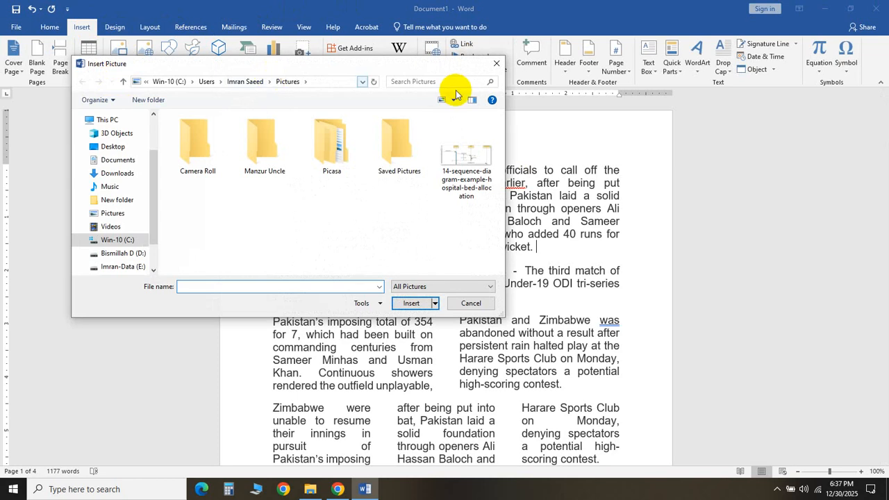
double_click(455, 166)
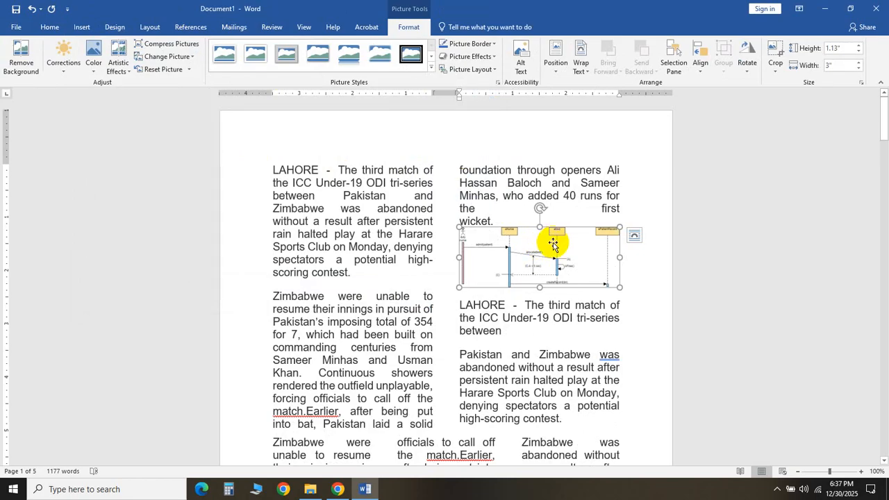
- Set the picture's text wrapping to Tight and nudge it slightly within the column
left_click(633, 240)
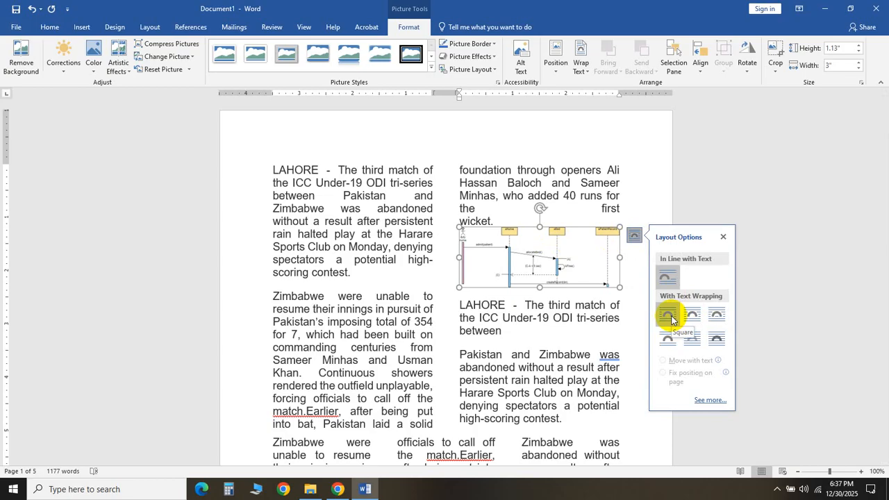
left_click(671, 318)
left_click(690, 316)
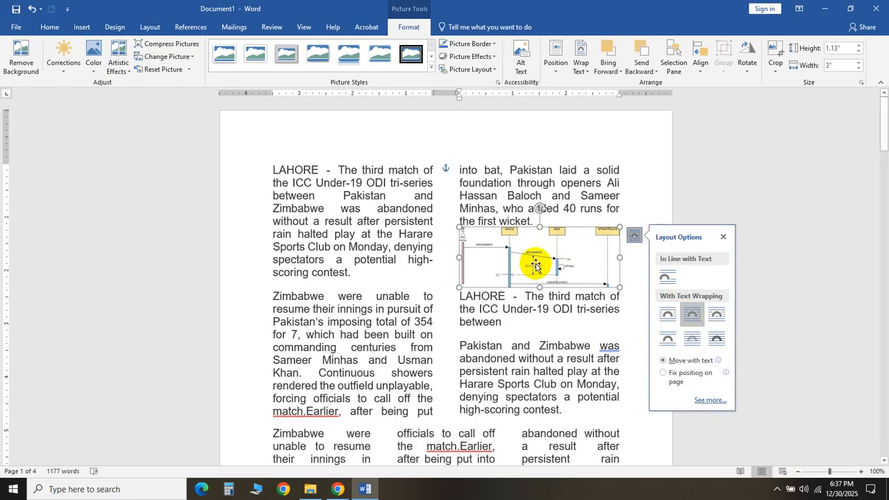
mouse_move(536, 265)
left_mouse_down()
mouse_move(531, 244)
mouse_move(582, 230)
mouse_move(526, 218)
mouse_move(532, 261)
mouse_move(513, 262)
mouse_move(592, 258)
mouse_move(539, 261)
left_mouse_up()
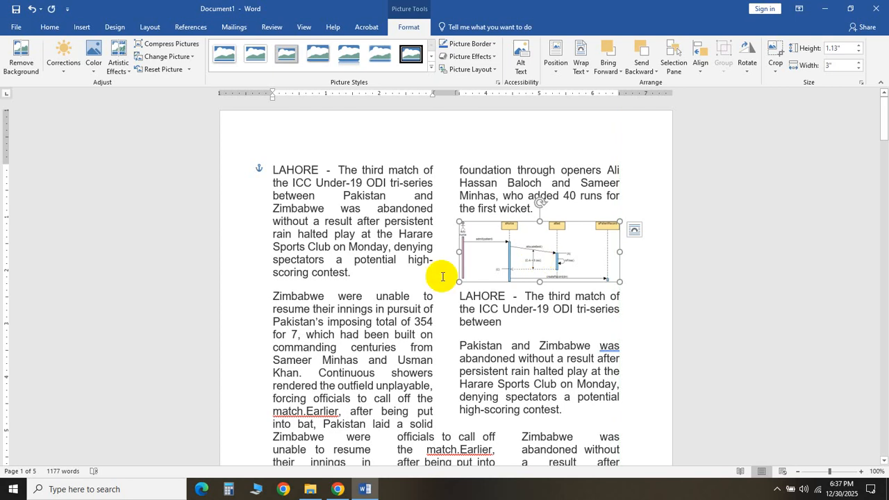
- Nudge the picture down slightly and drag it back up to its previous place in the second column
key("Down")
key("Down")
key("Down")
key("Down")
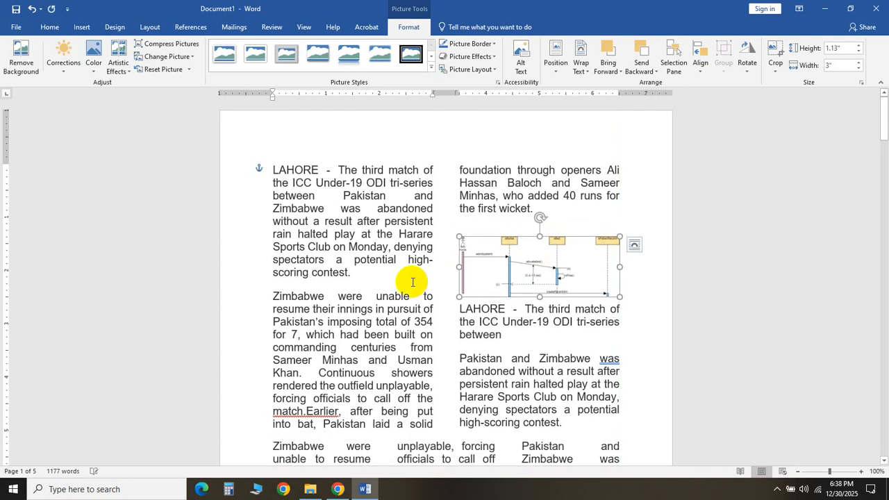
left_click_drag(532, 254, 530, 241)
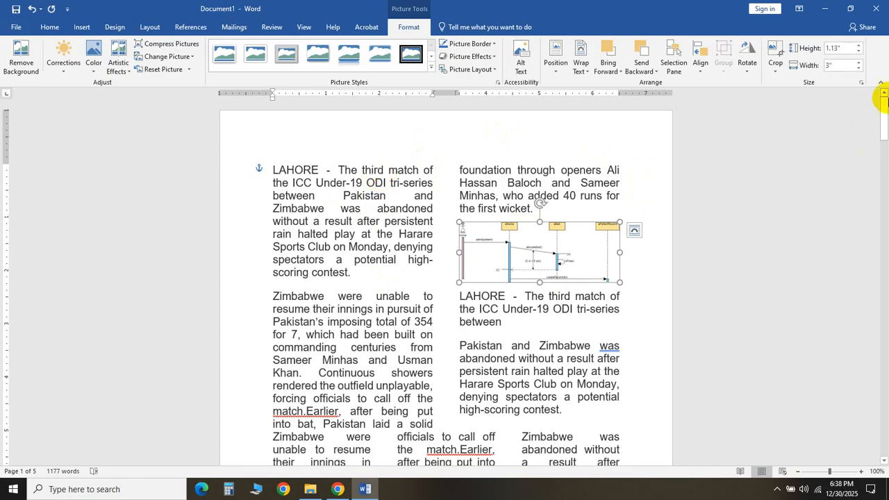
- Insert three paragraph breaks after 'solid foundation' in the three-column section on page 2
left_click_drag(885, 107, 884, 192)
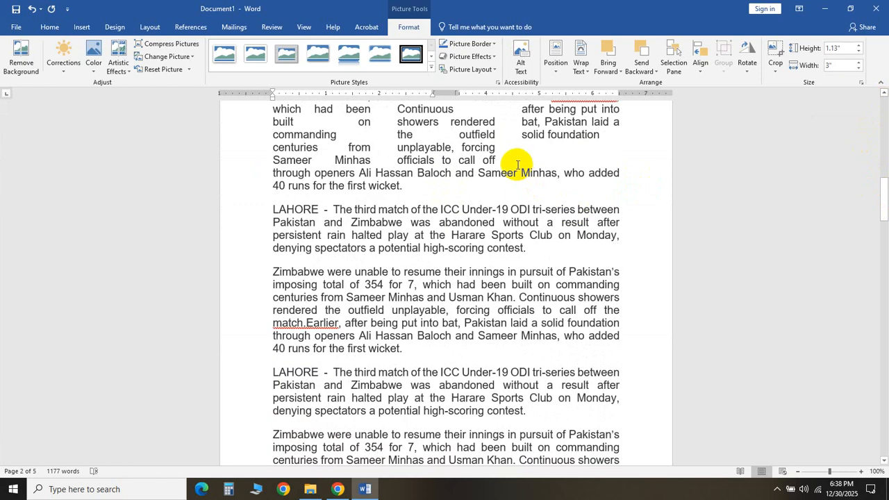
left_click(607, 136)
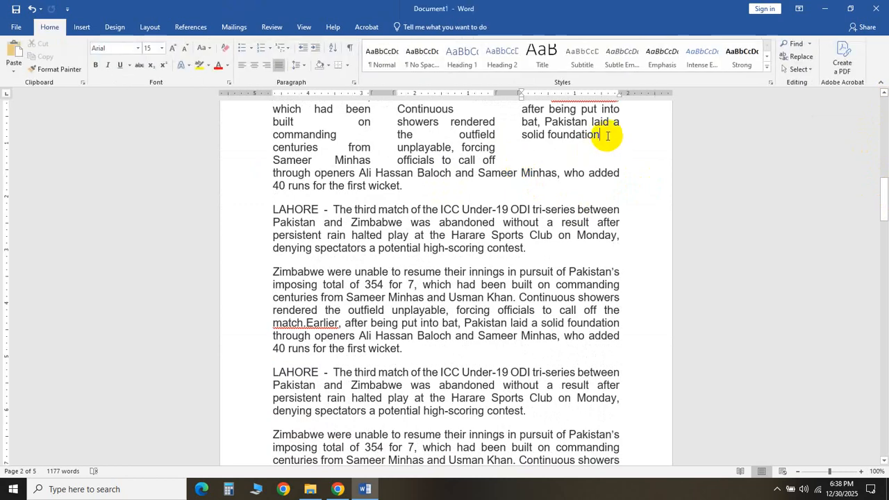
key("Return")
key("Return")
key("Return")
key("Return")
key("Return")
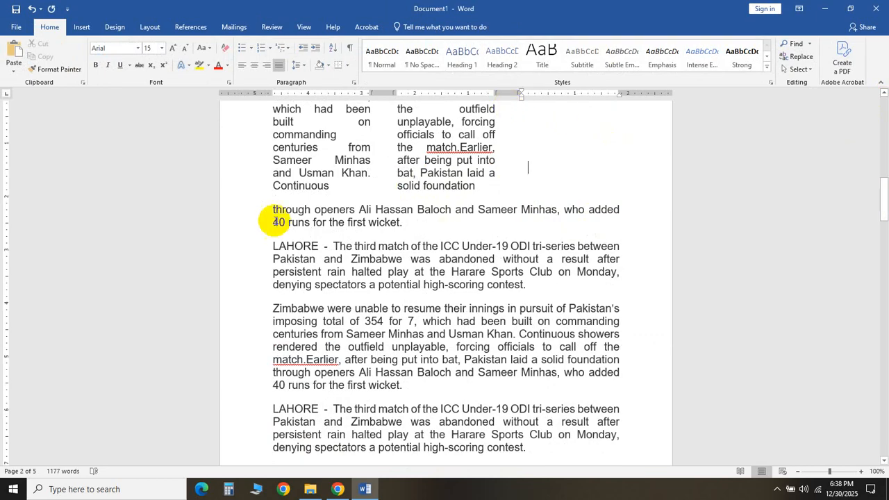
- Select the paragraphs from 'through openers Ali Hassan Baloch' downward and format them into three columns
left_click_drag(359, 278, 562, 458)
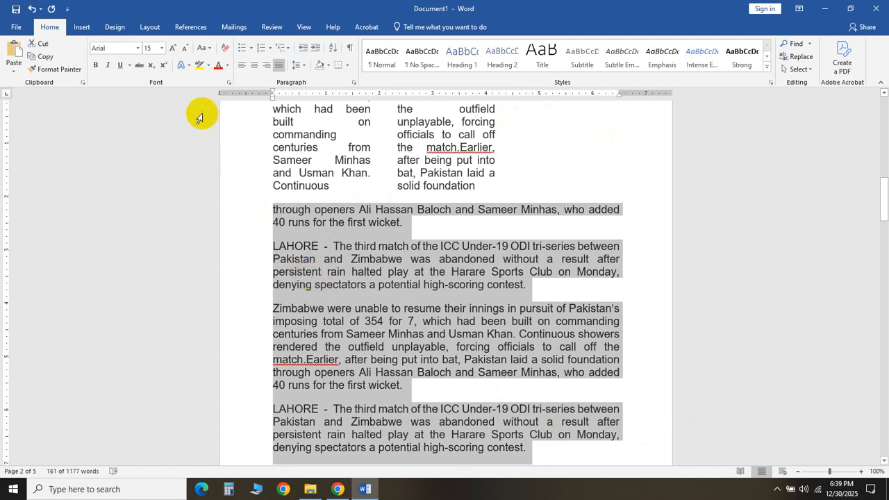
left_click(152, 26)
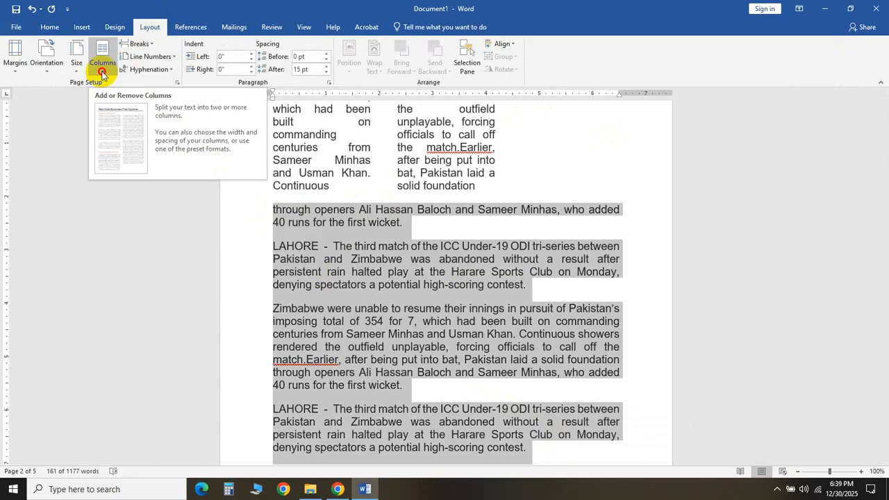
left_click(102, 70)
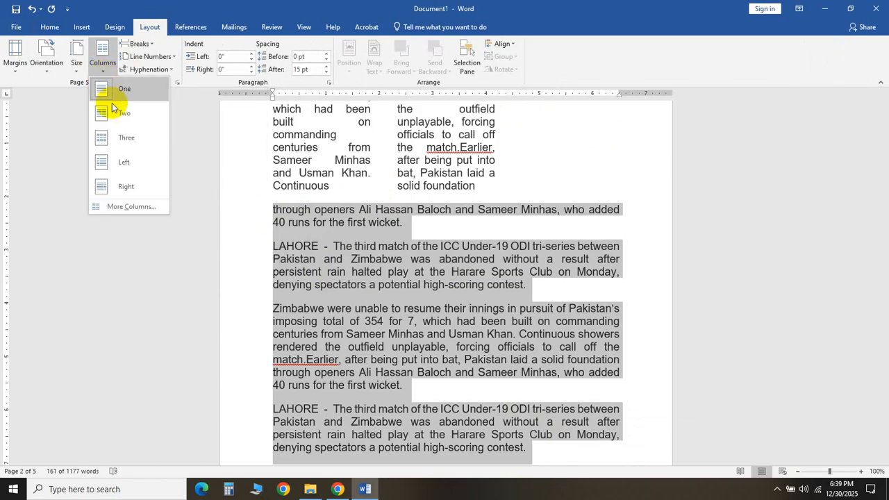
left_click(121, 137)
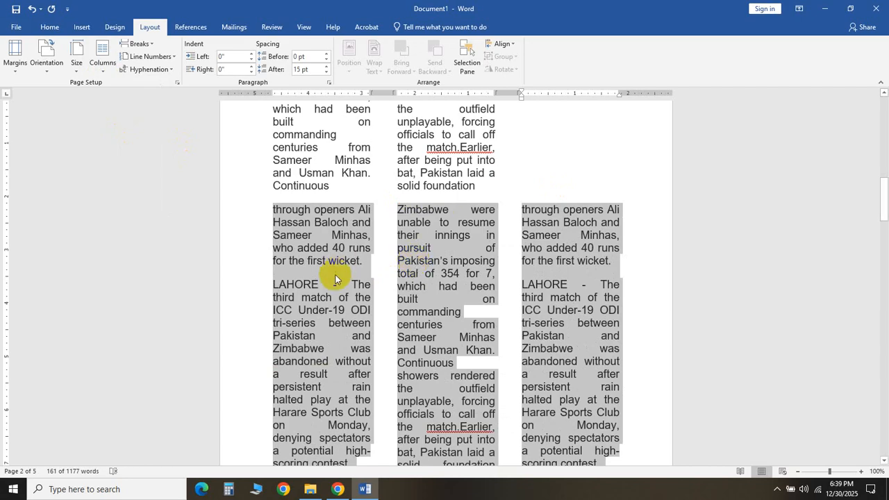
left_click(592, 170)
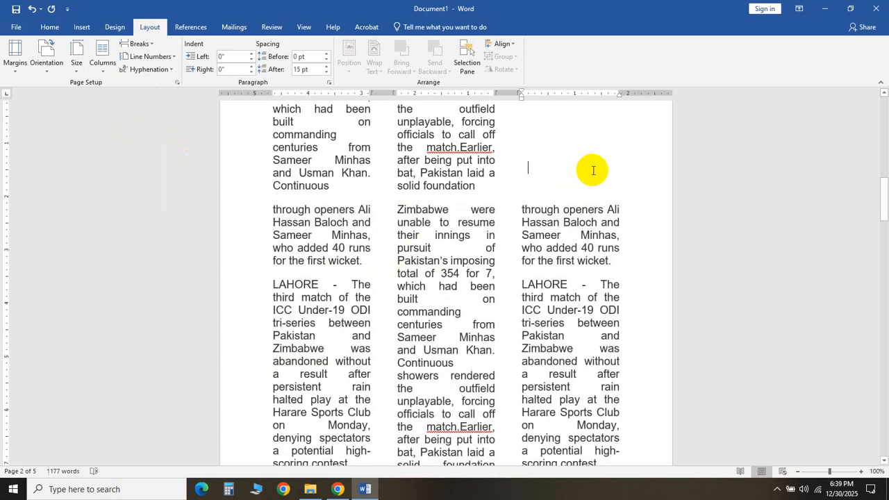
- Insert a paragraph break before 'total of 354' at the top of page 2
mouse_move(885, 207)
left_mouse_down()
mouse_move(881, 167)
mouse_move(882, 208)
mouse_move(877, 195)
left_mouse_up()
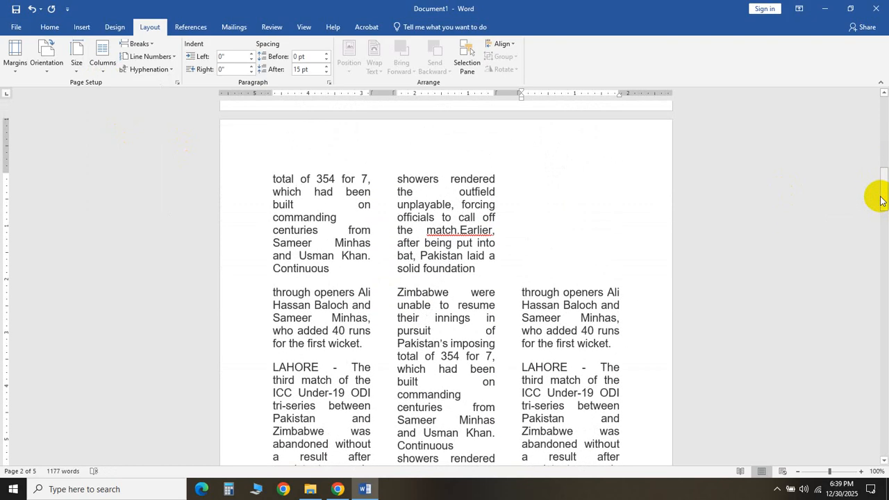
left_click(49, 29)
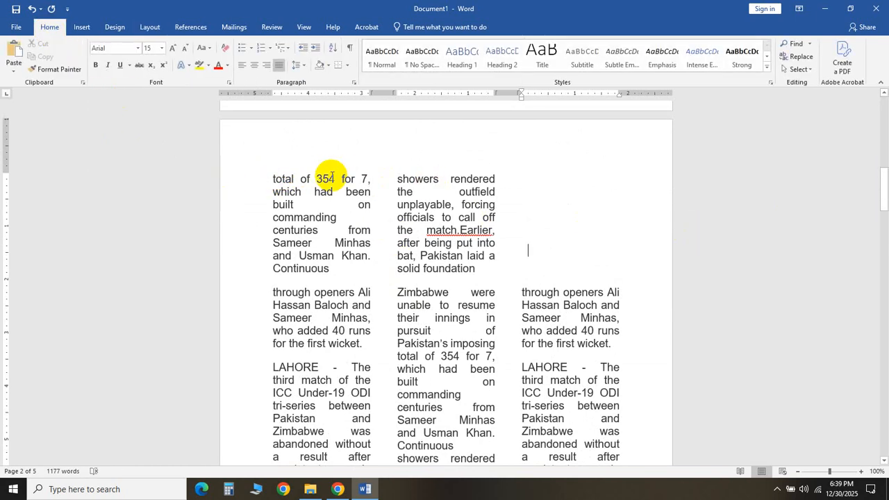
left_click(273, 179)
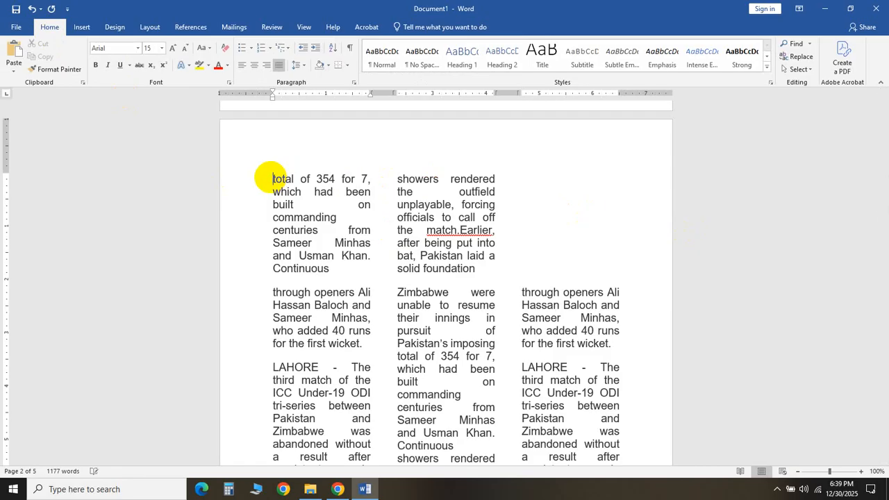
key("Return")
- Insert WordArt in the first blue style at the top of page 2 with the text 'New Story'
scroll(270, 178, "up", 2)
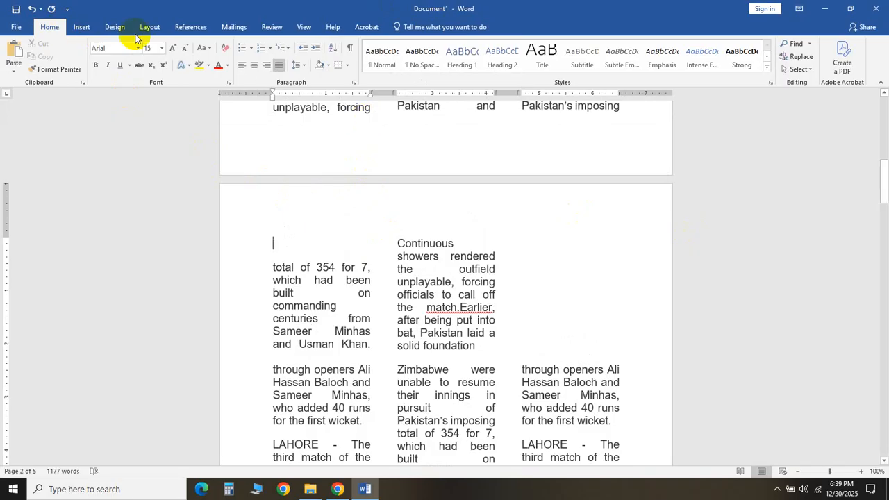
left_click(82, 28)
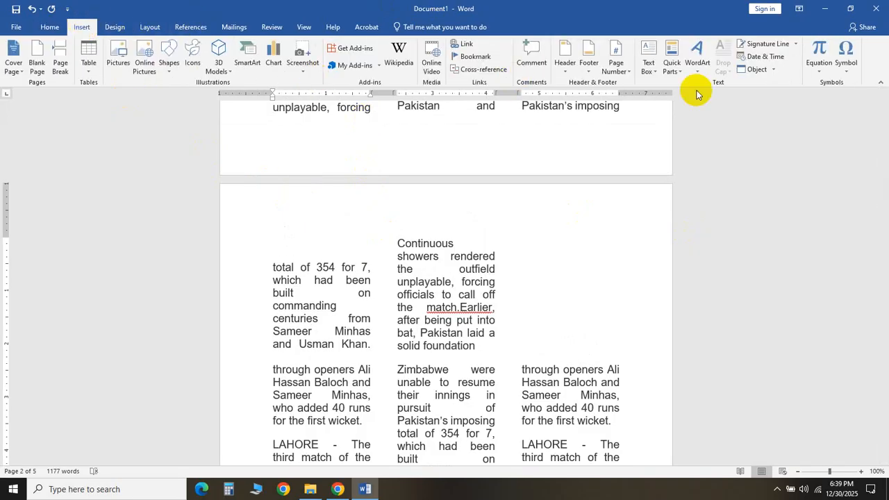
left_click(696, 59)
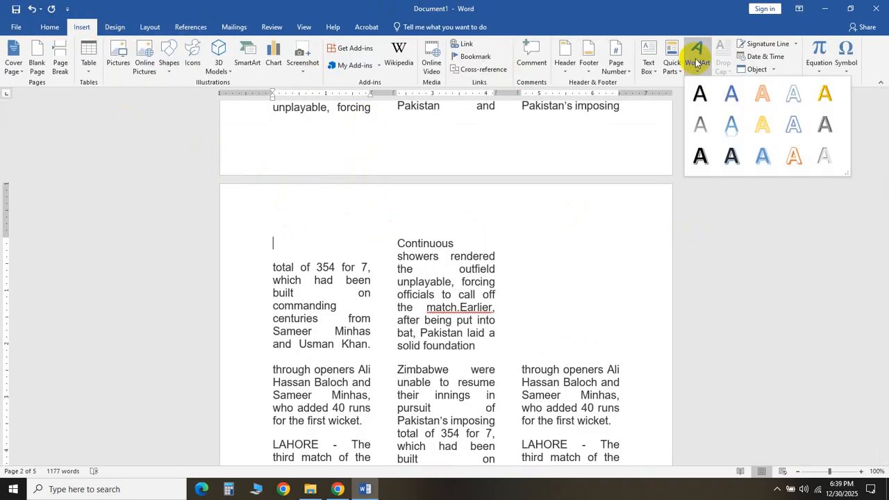
left_click(699, 98)
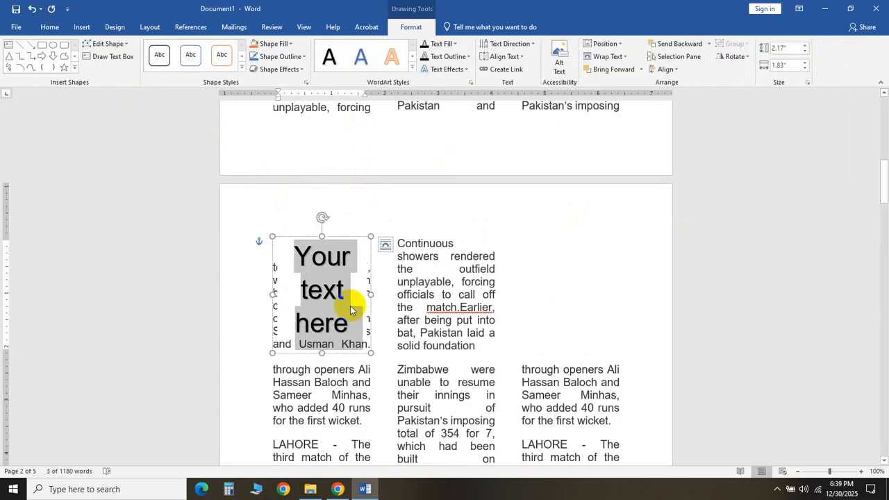
type("nEW")
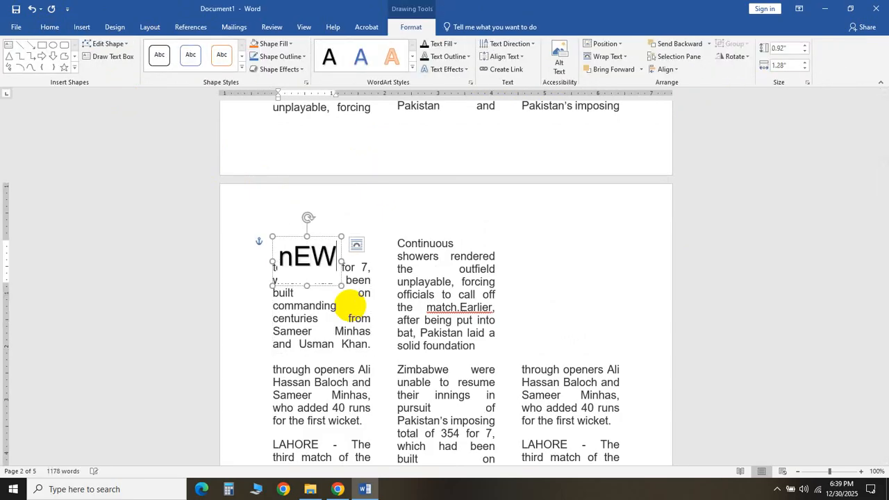
key("BackSpace")
key("BackSpace")
key("BackSpace")
type("New")
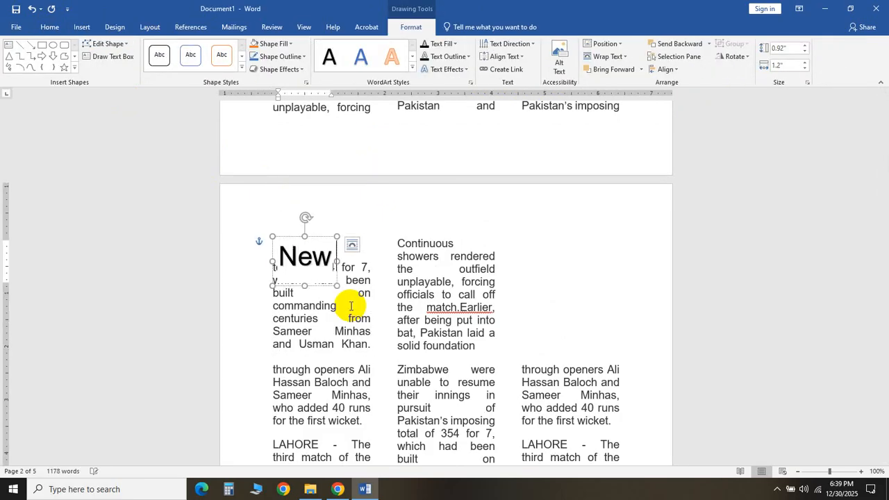
type(" Story")
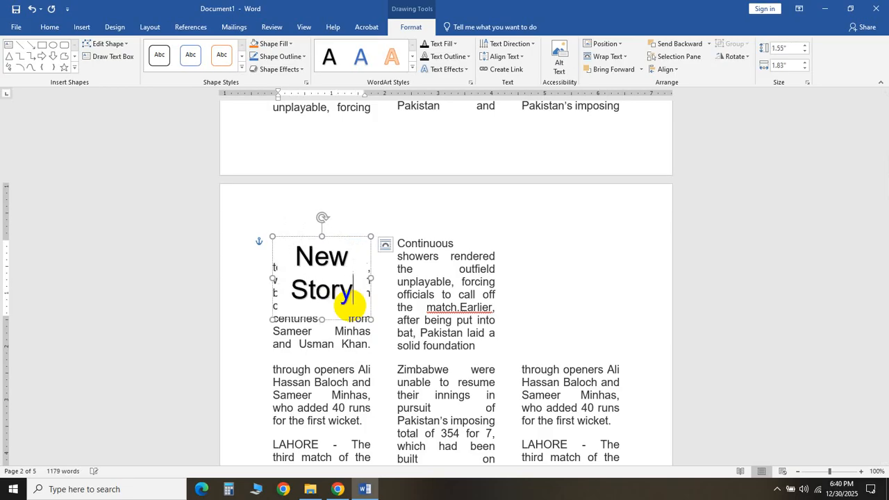
left_click(484, 323)
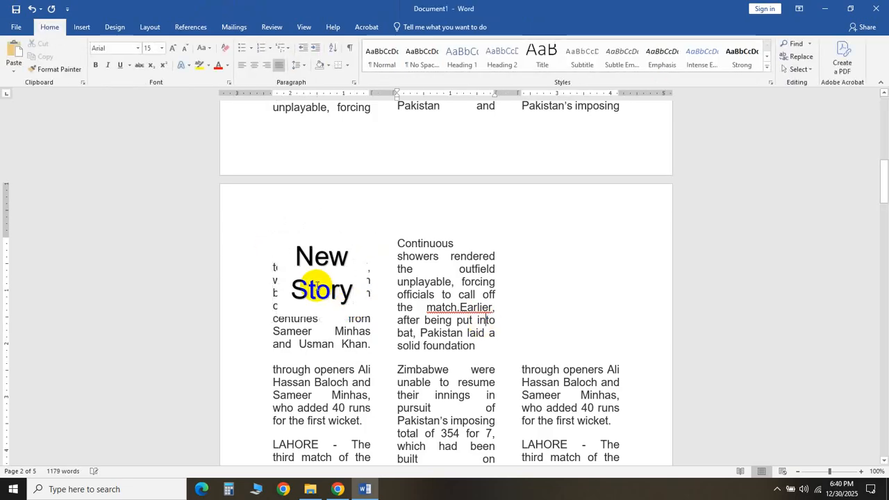
- Add a Blank (Three Columns) header to the document
left_click(329, 269)
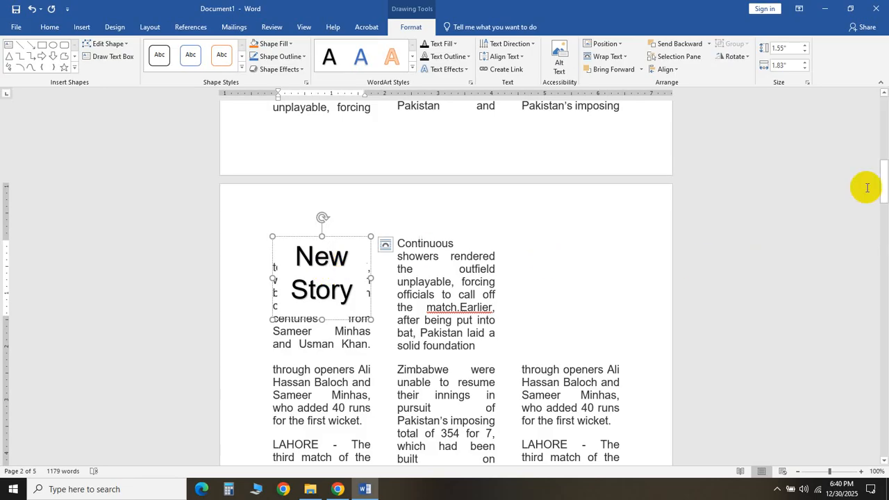
left_click_drag(883, 191, 855, 53)
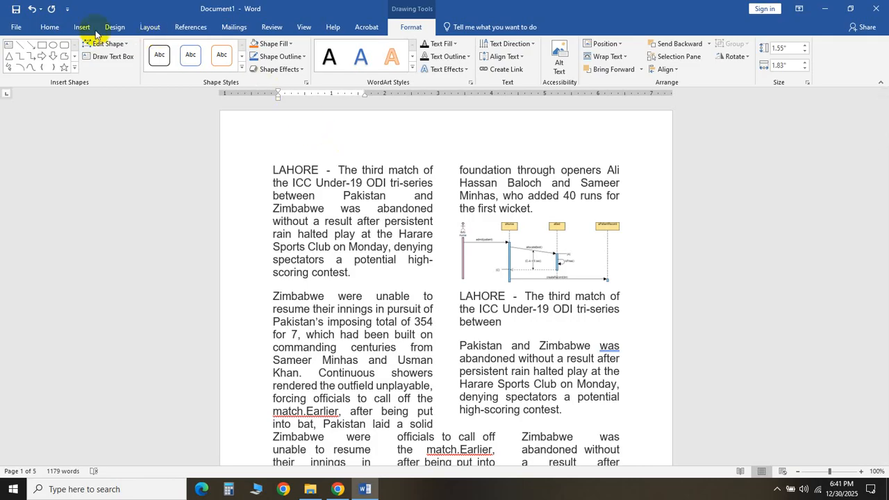
left_click(49, 26)
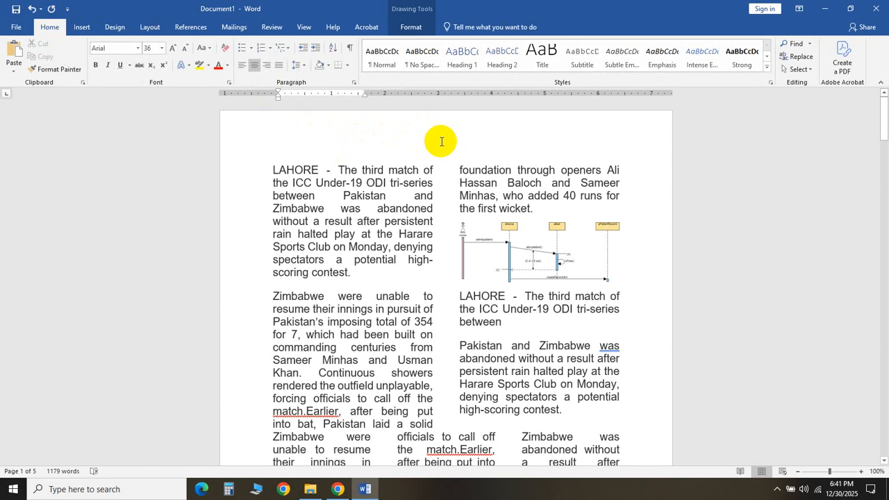
left_click(83, 29)
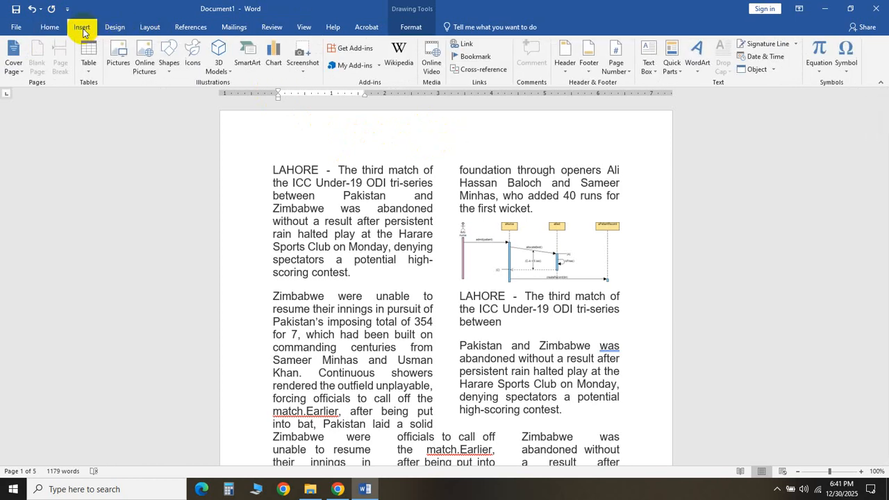
left_click(562, 64)
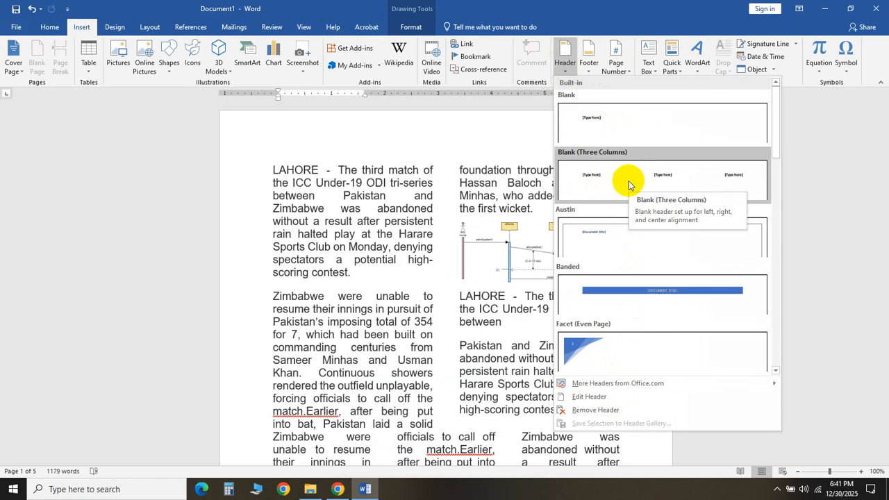
left_click(629, 185)
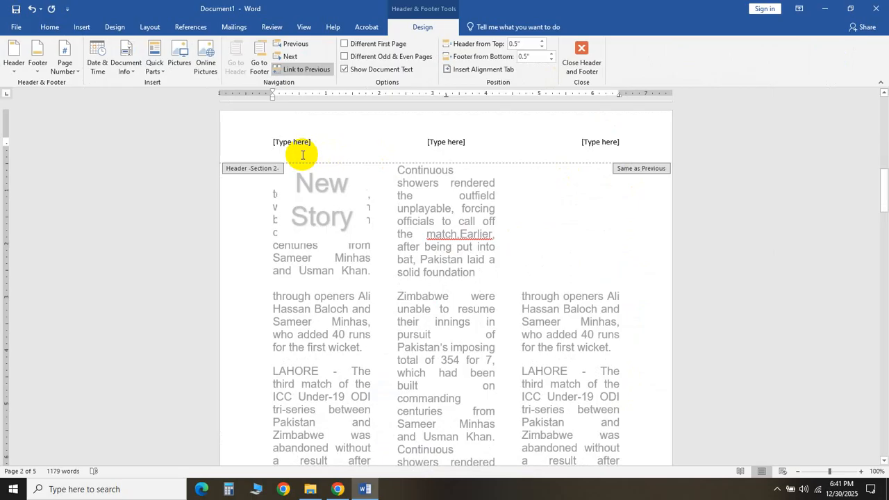
- Enter '2nd Page of Magazine' in the header's left placeholder, delete the other two placeholders, and leave the header
key("Delete")
key("Delete")
key("Delete")
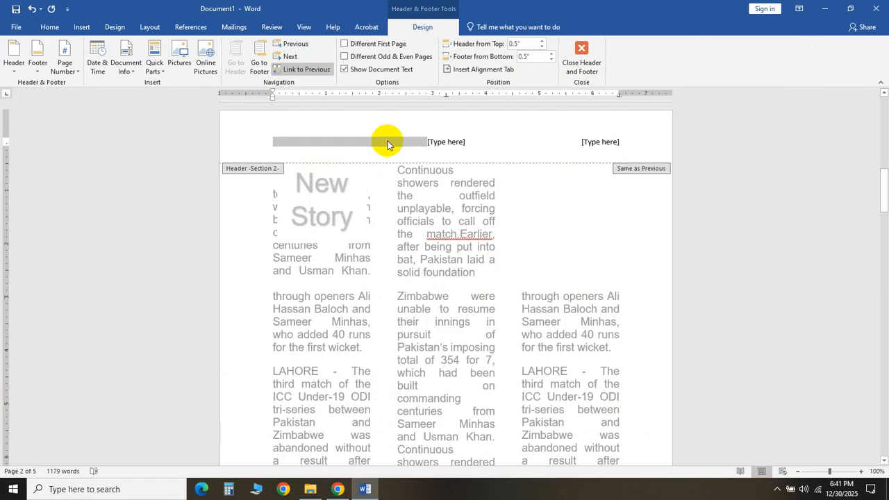
type("2nd Page of Magazine")
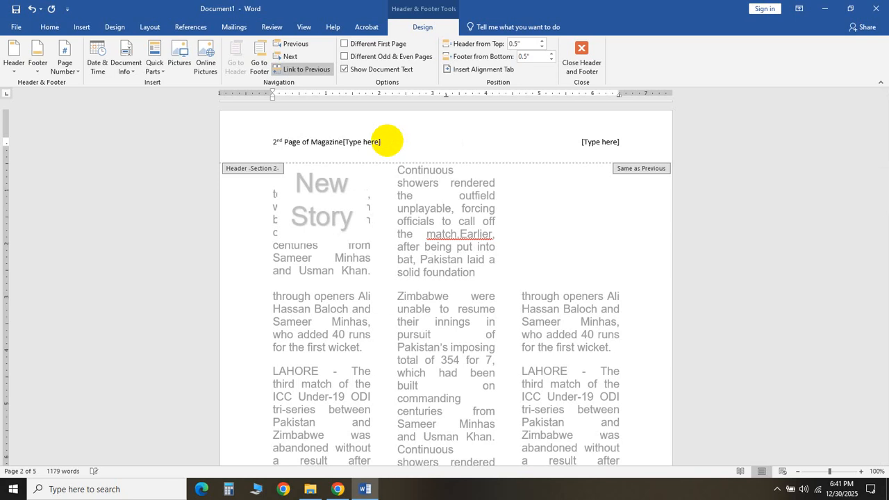
left_click(387, 141)
key("Delete")
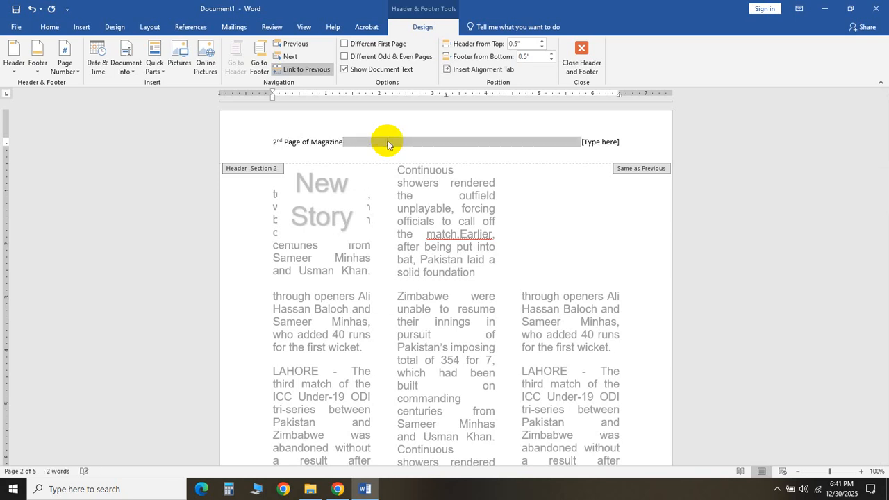
key("Delete")
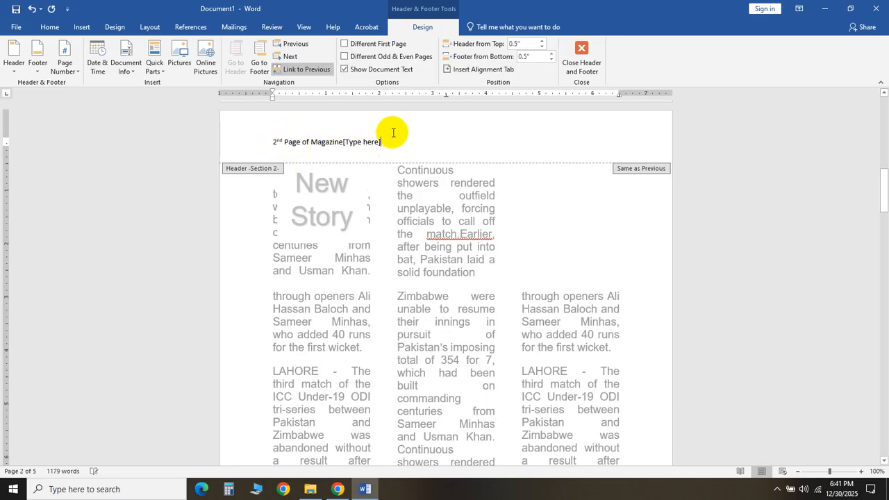
key("BackSpace")
key("BackSpace")
key("BackSpace")
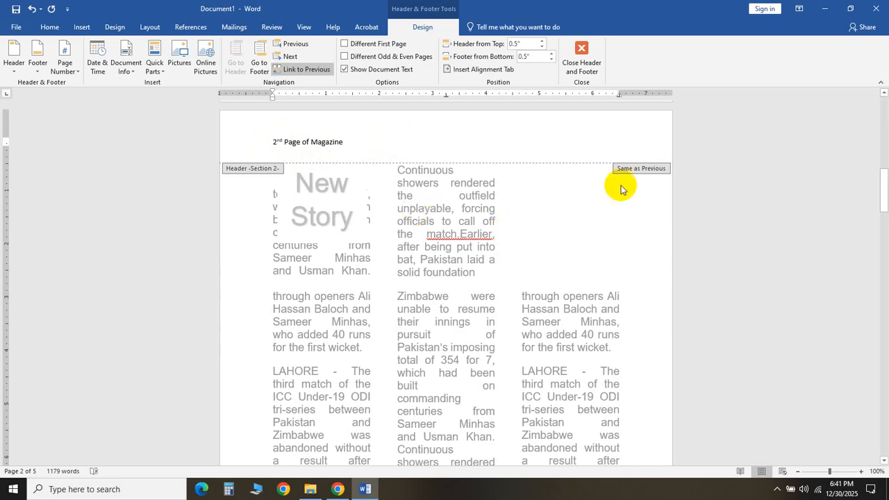
triple_click(499, 249)
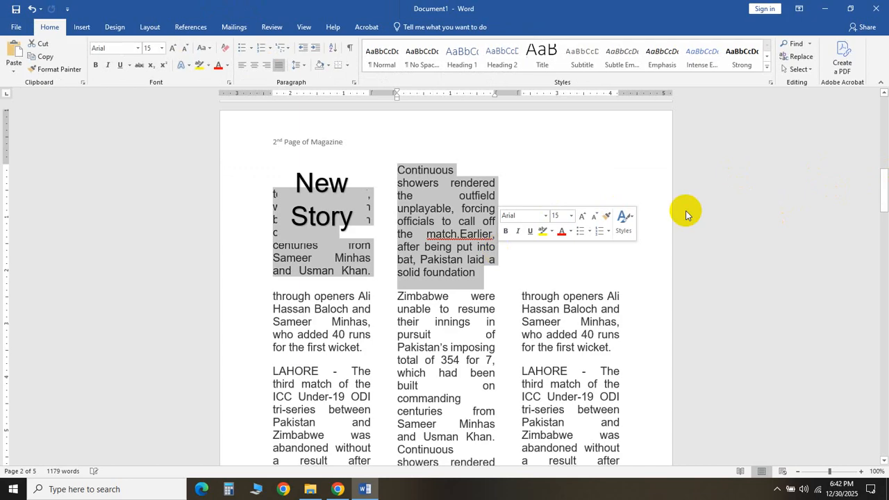
left_click_drag(885, 182, 876, 95)
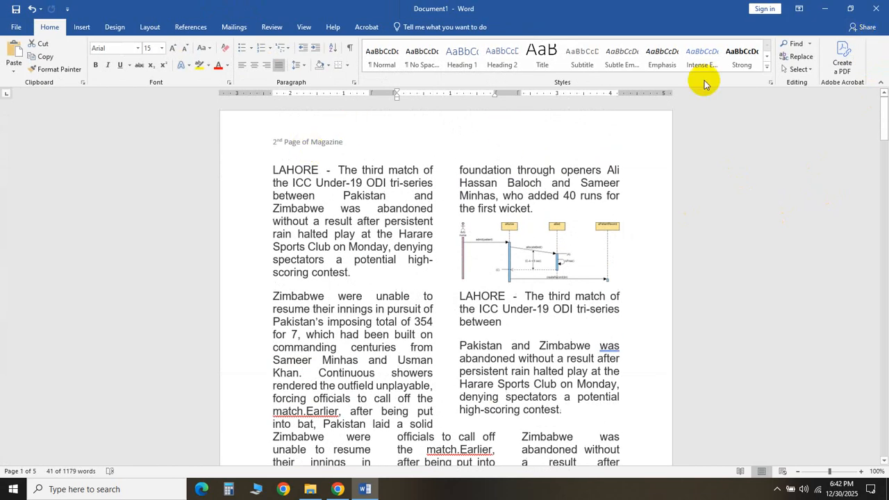
left_click_drag(884, 111, 882, 170)
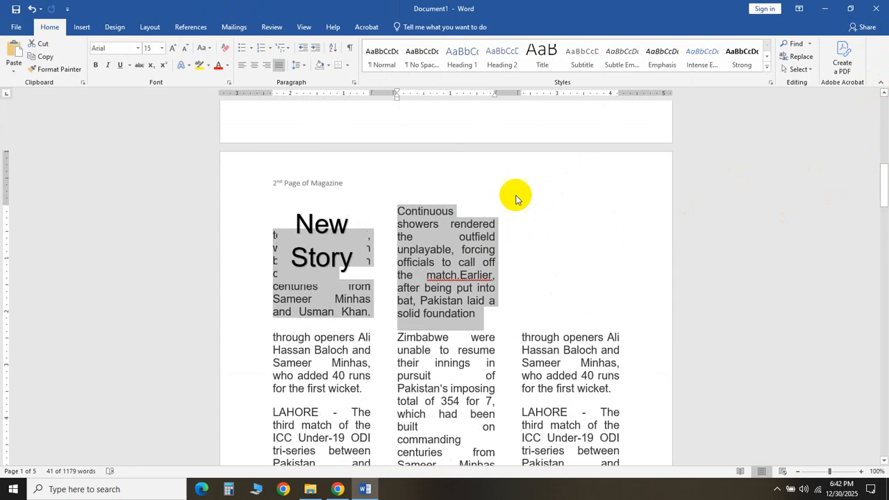
- Turn on different odd and even page headers from the second page's header, then leave the header
double_click(285, 184)
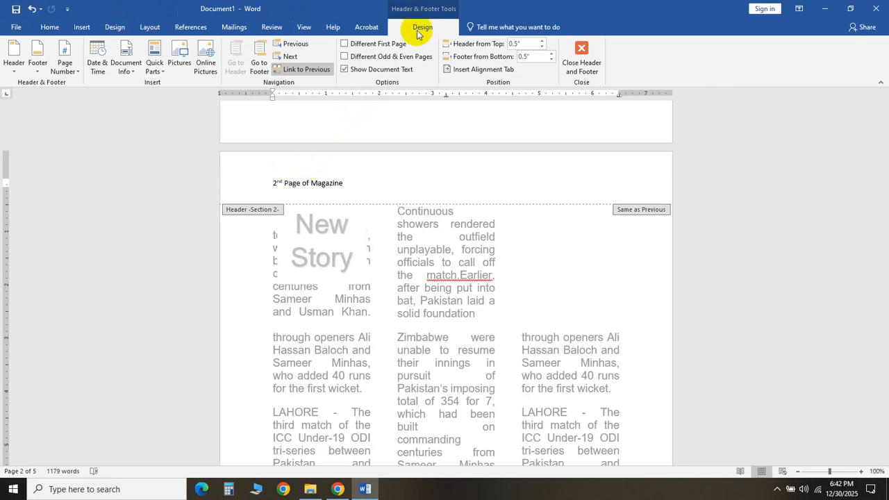
left_click(115, 31)
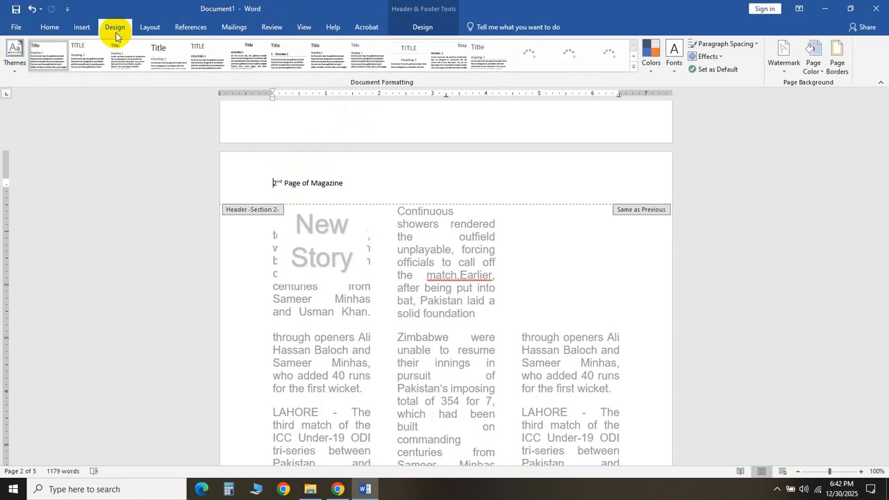
left_click(419, 28)
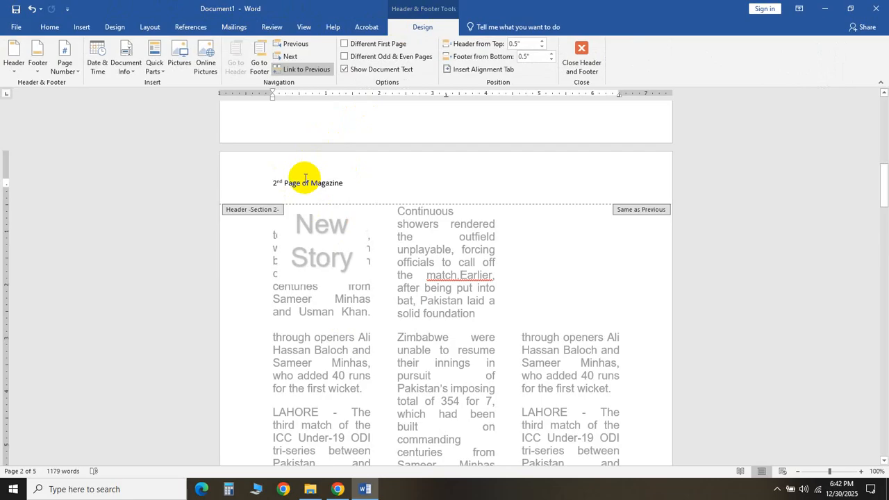
left_click(344, 57)
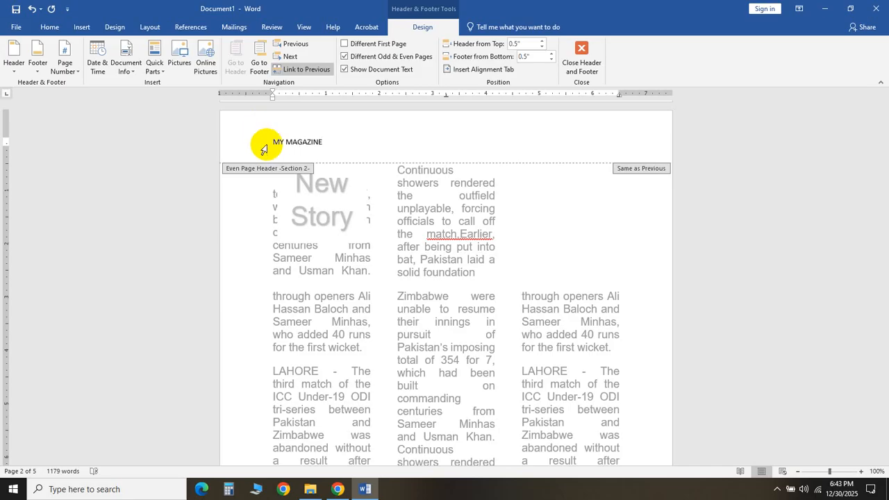
double_click(387, 232)
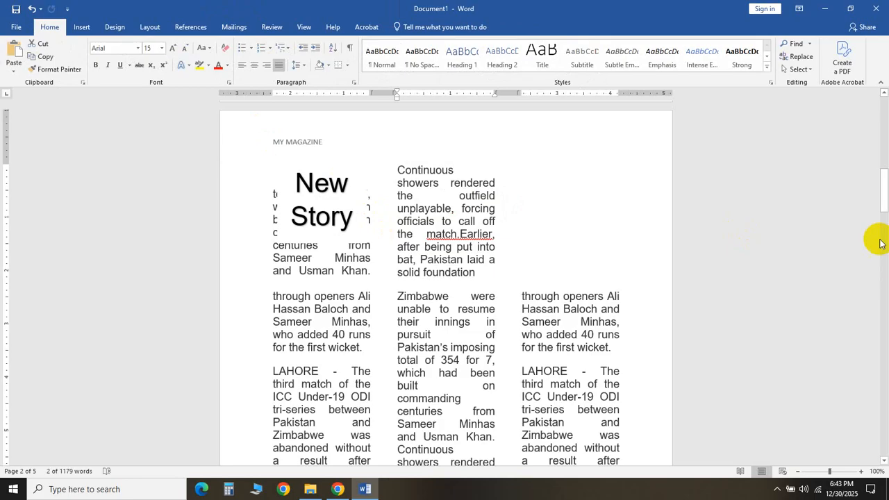
- Change the first page's header text to '1st Page of Magazine' and leave the header
left_click_drag(884, 201, 880, 87)
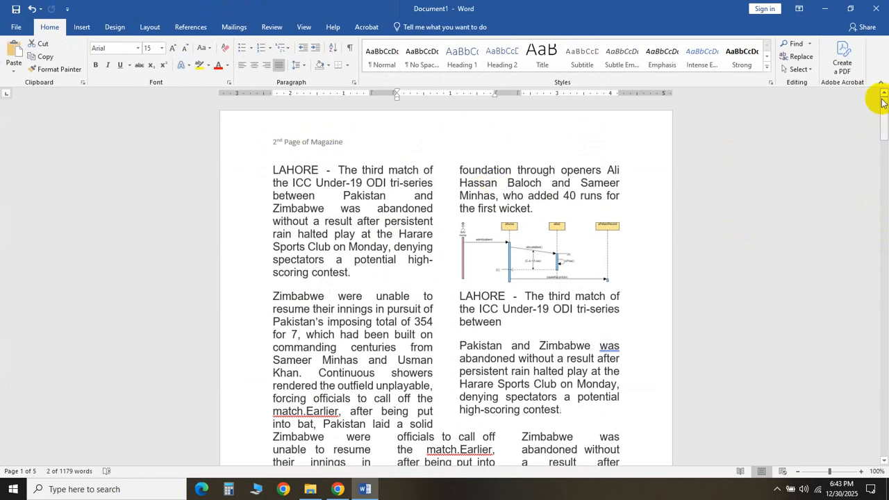
left_click_drag(886, 123, 881, 180)
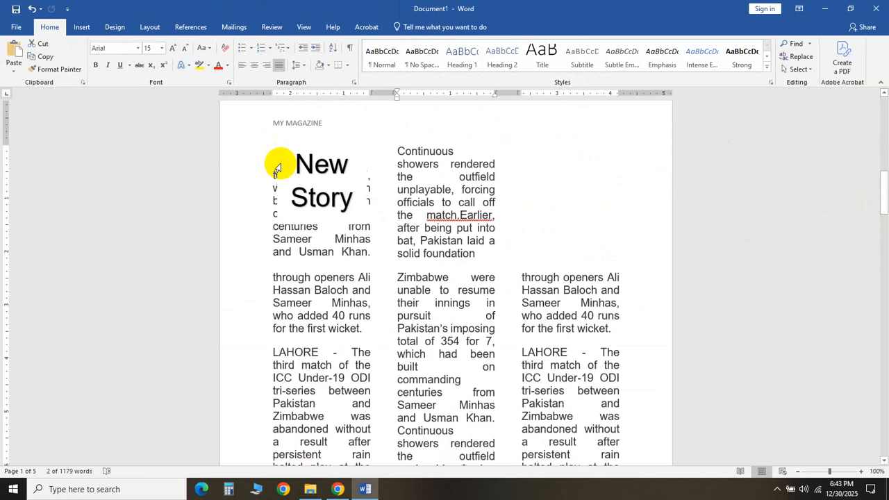
left_click_drag(883, 195, 884, 259)
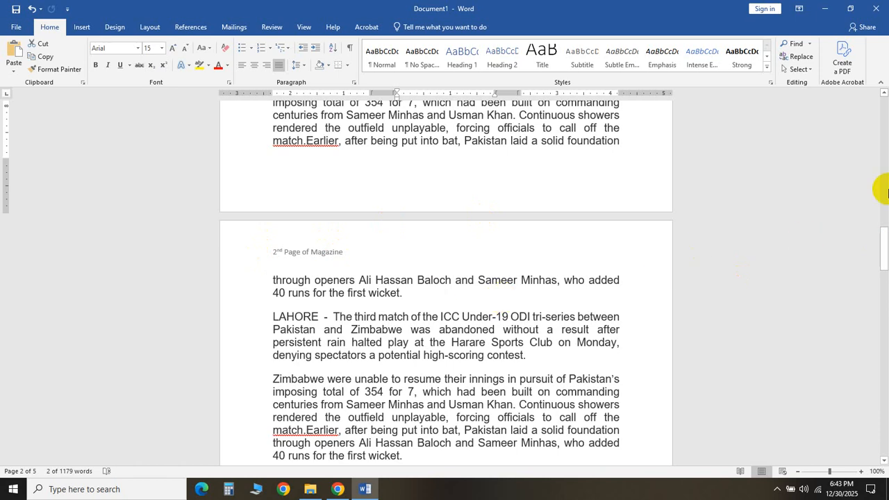
left_click_drag(879, 242, 858, 20)
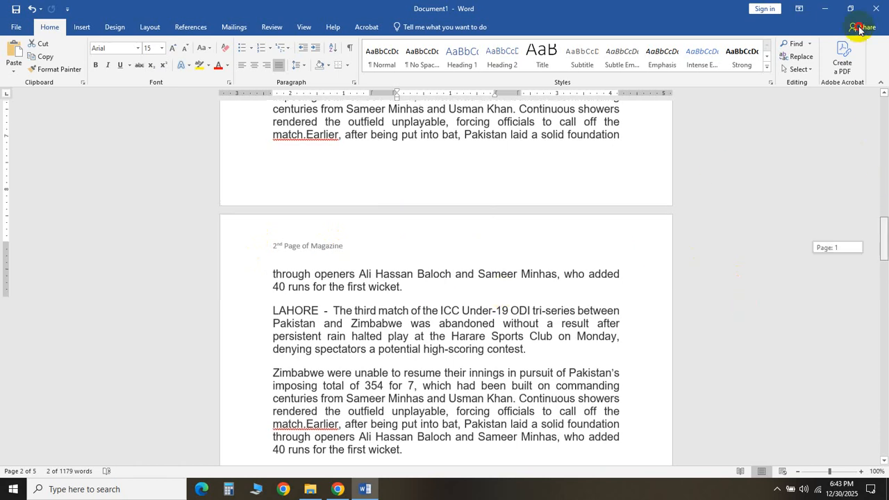
double_click(273, 141)
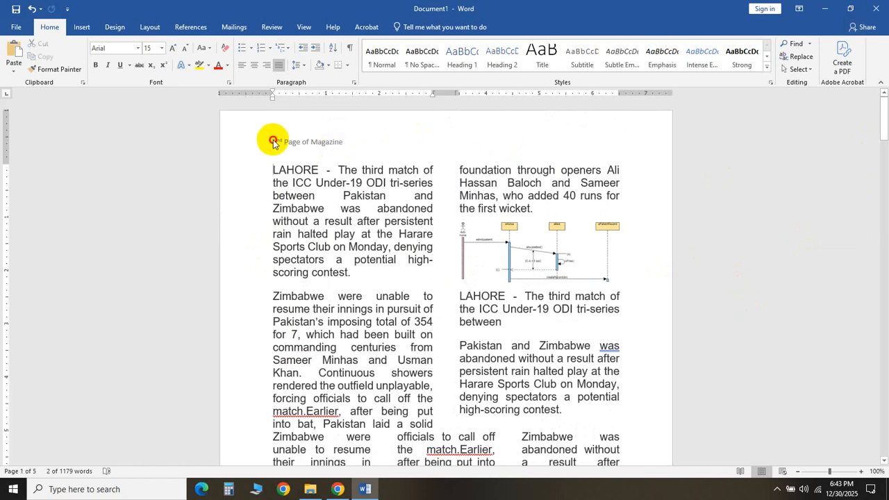
key("ctrl+z")
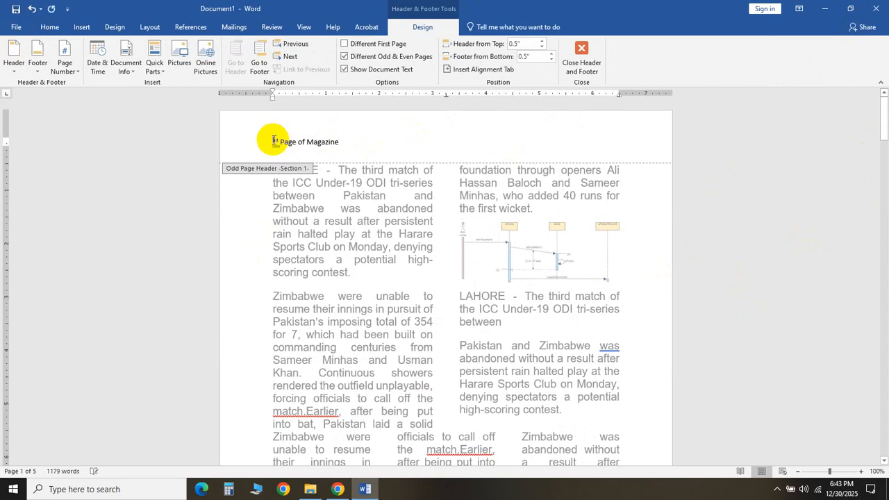
type("1st")
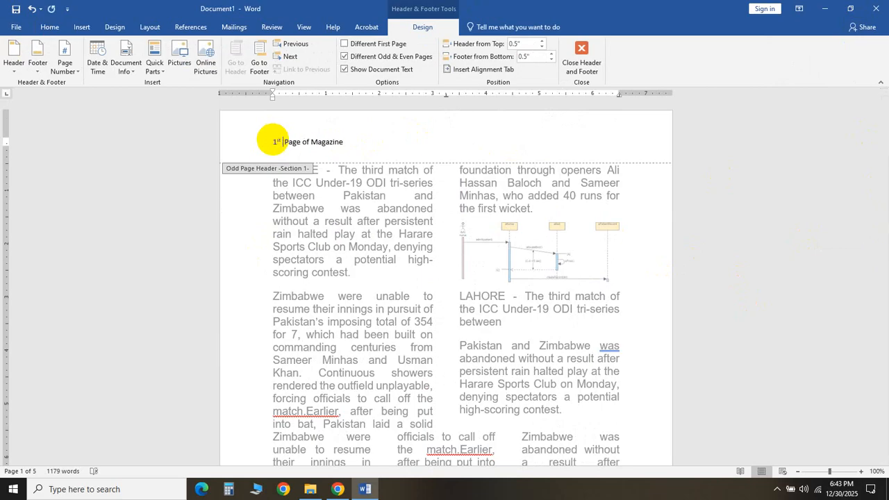
key("Return")
key("BackSpace")
double_click(336, 288)
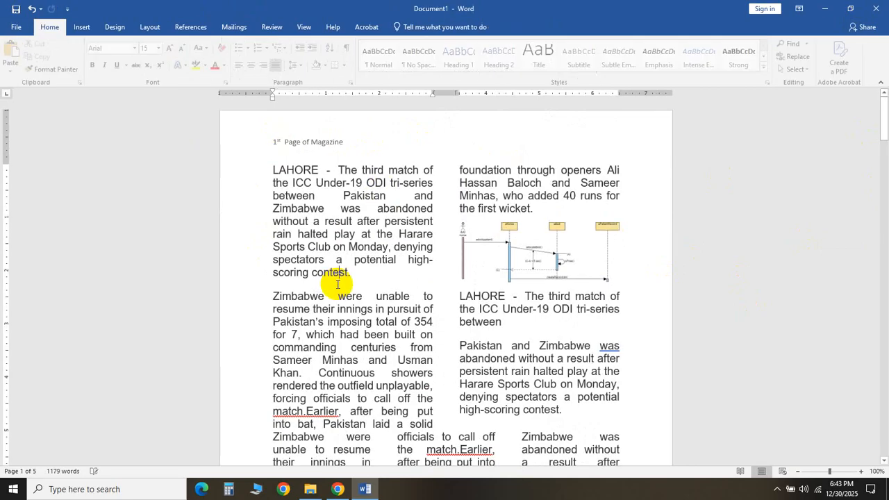
- Insert a bottom-of-page number in the Accent Bar 2 style and leave the footer
mouse_move(884, 122)
left_mouse_down()
mouse_move(880, 183)
mouse_move(883, 111)
left_mouse_up()
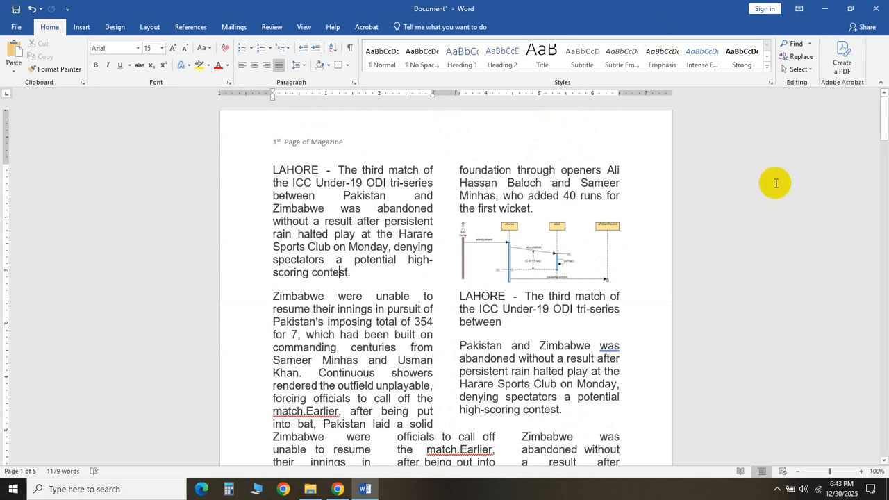
left_click(880, 113)
left_click_drag(880, 113, 882, 164)
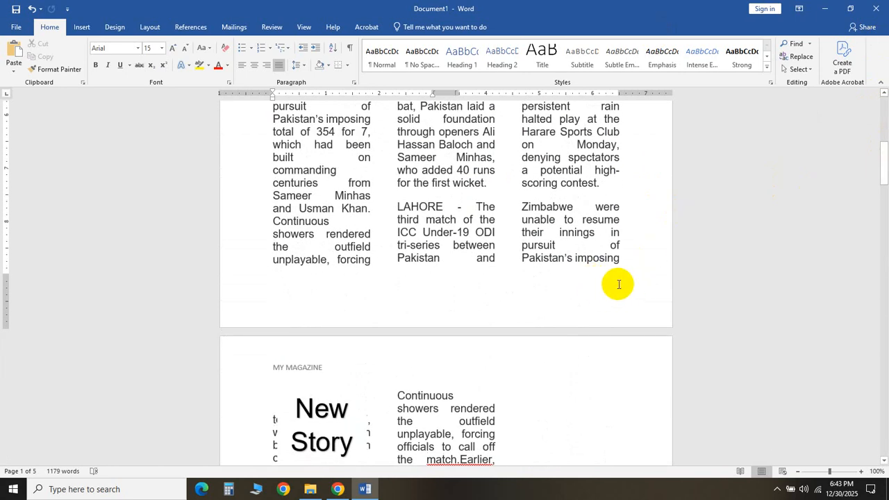
left_click(82, 29)
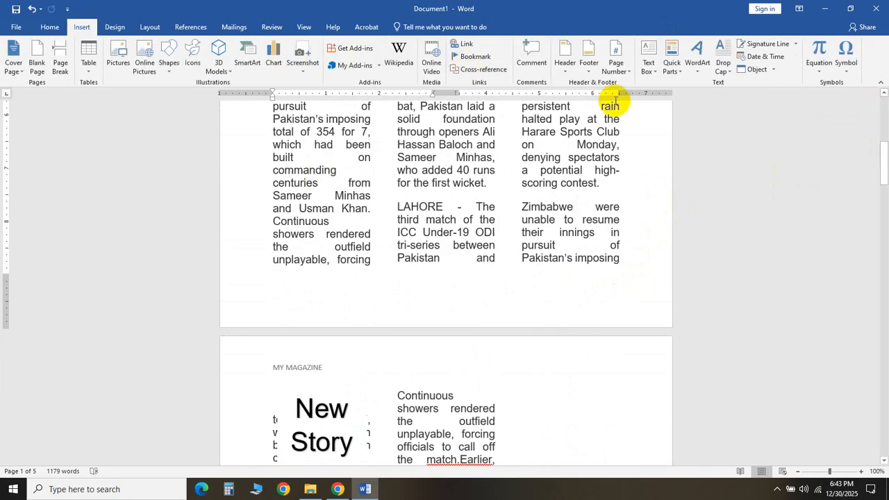
left_click(616, 64)
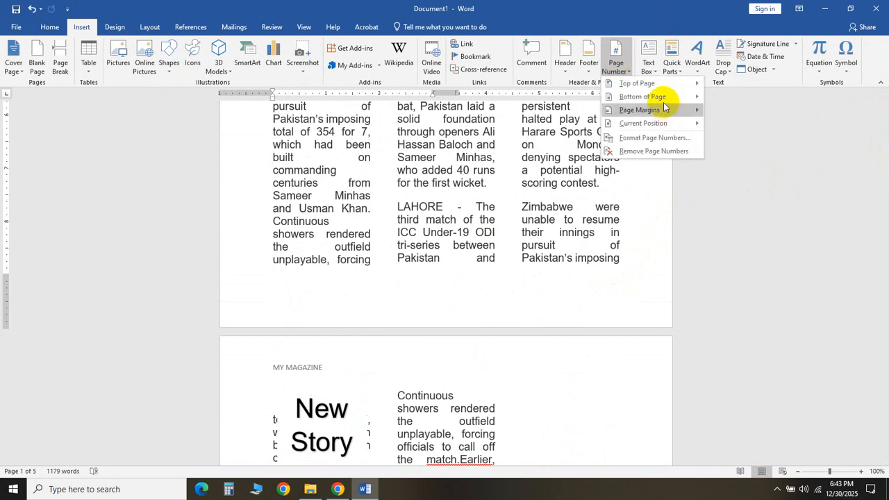
mouse_move(673, 129)
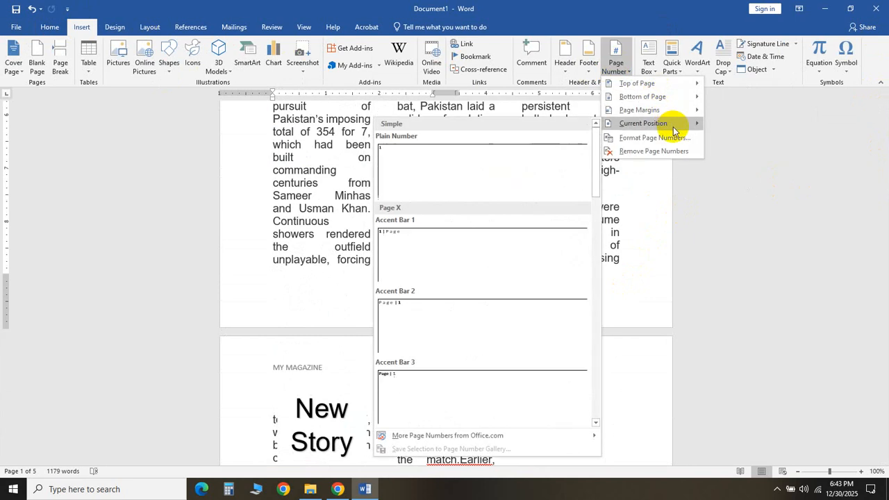
mouse_move(674, 95)
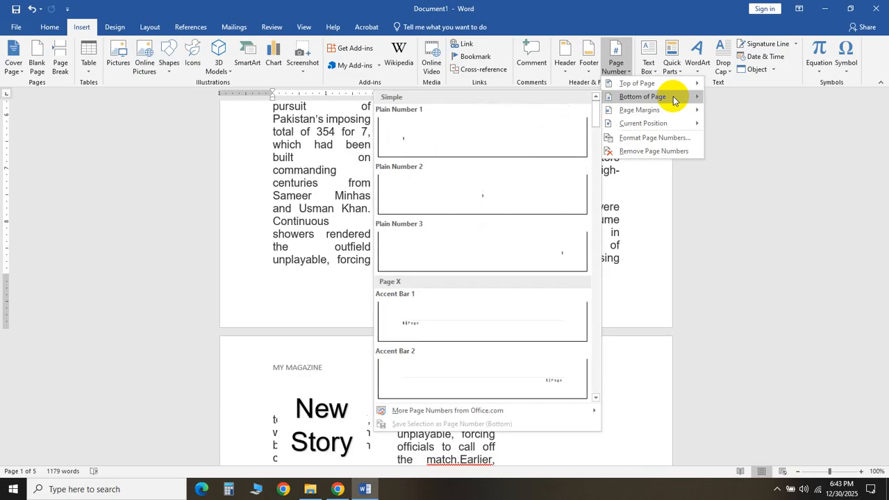
left_click(520, 379)
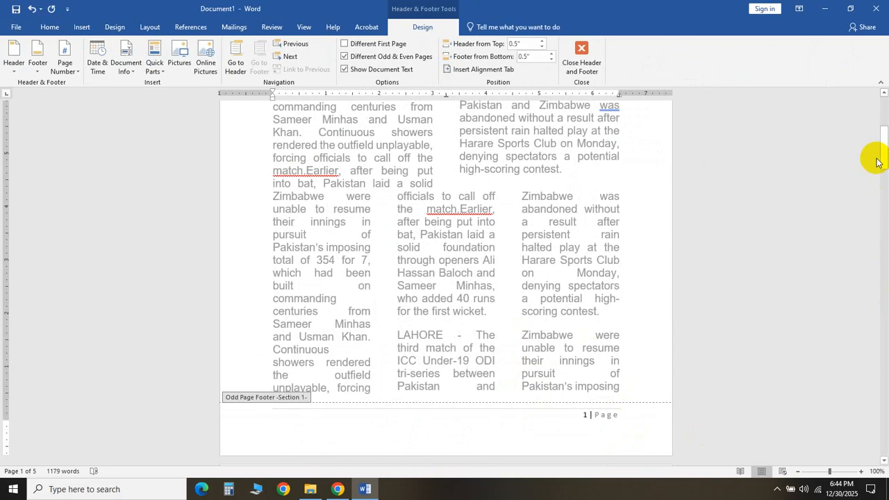
left_click_drag(884, 149, 873, 69)
double_click(546, 199)
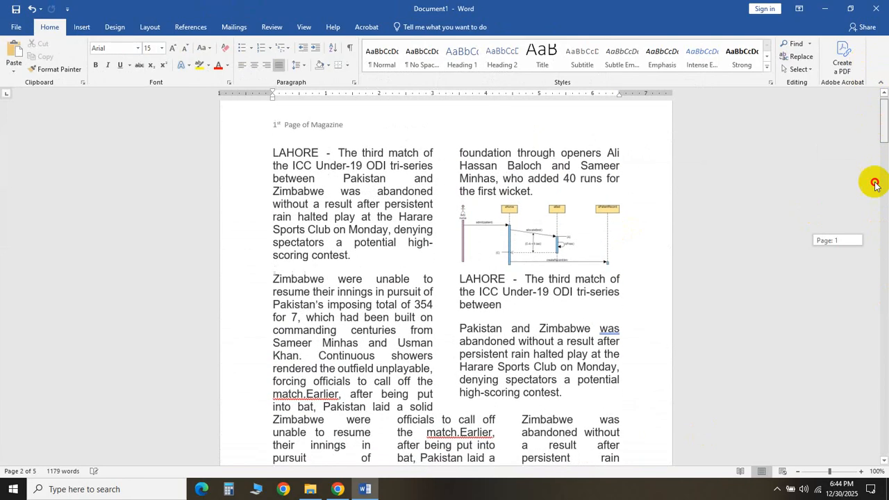
- Turn off different odd and even pages from the first page's footer so all pages share the header and footer
left_click_drag(874, 182, 870, 63)
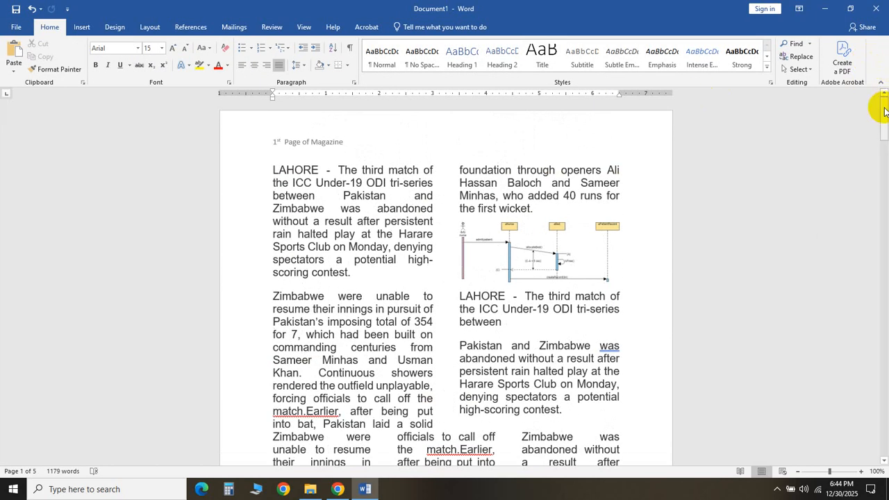
left_click_drag(884, 108, 881, 173)
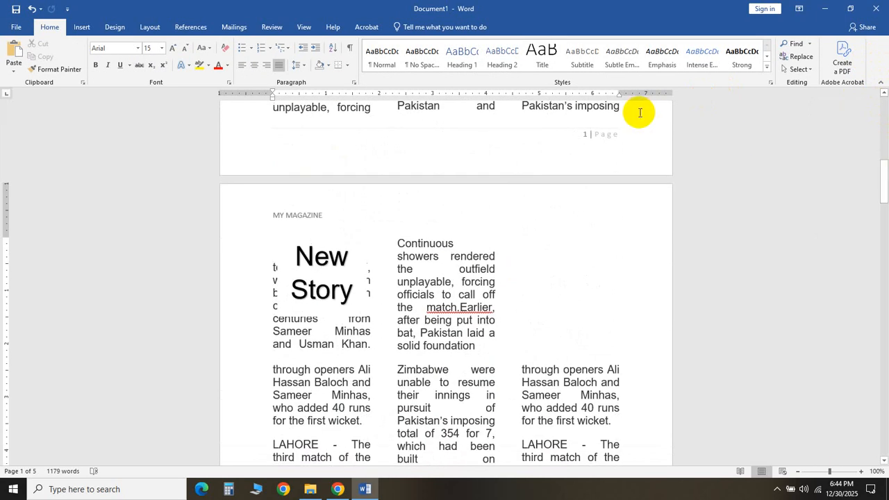
left_click(603, 136)
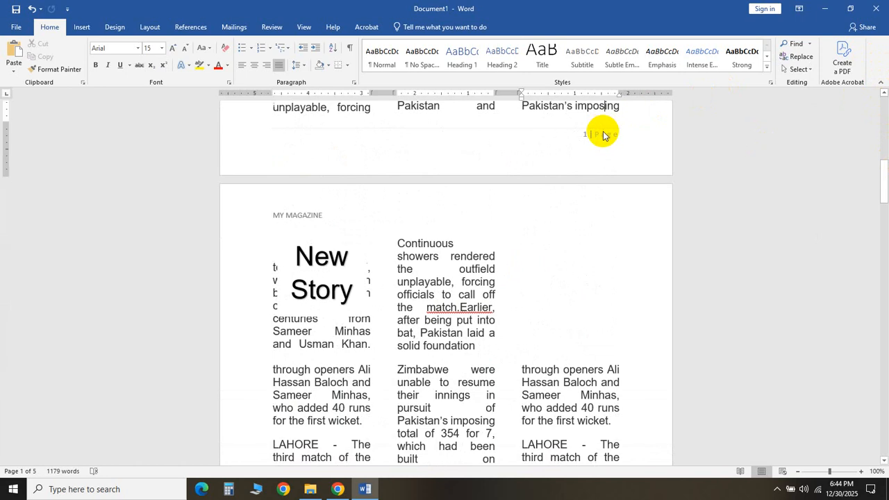
double_click(603, 134)
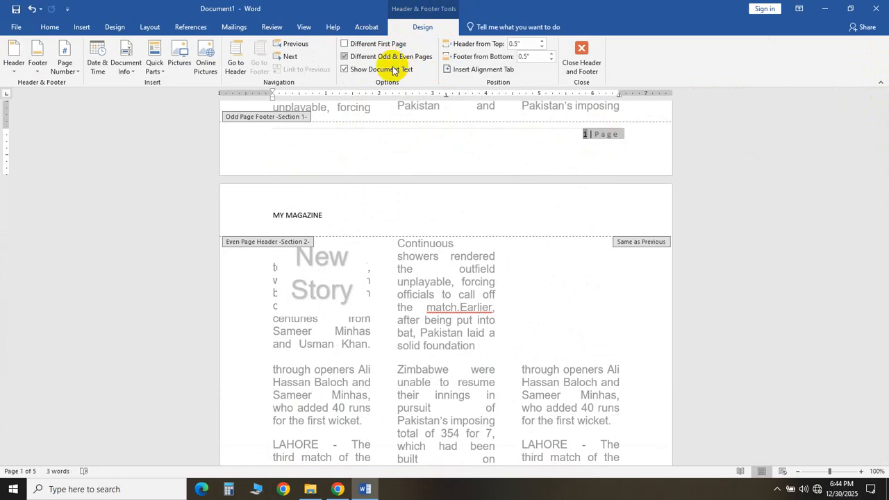
left_click(353, 61)
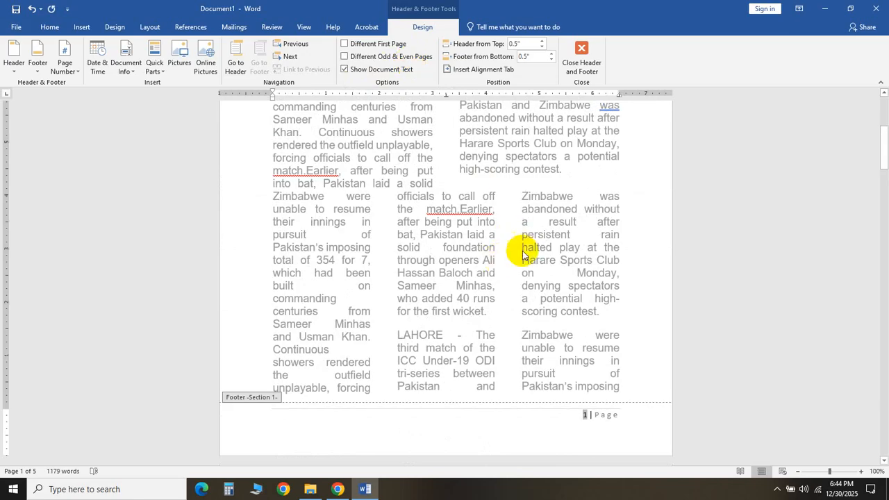
left_click_drag(885, 129, 887, 158)
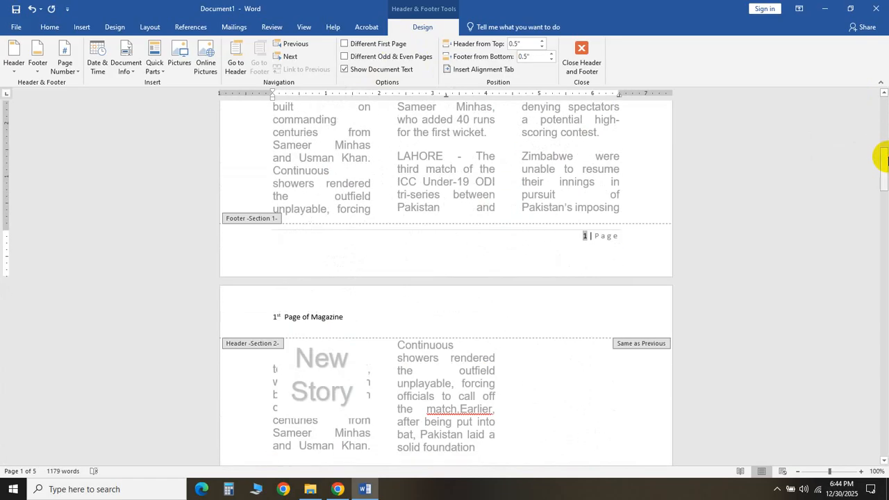
left_click(606, 236)
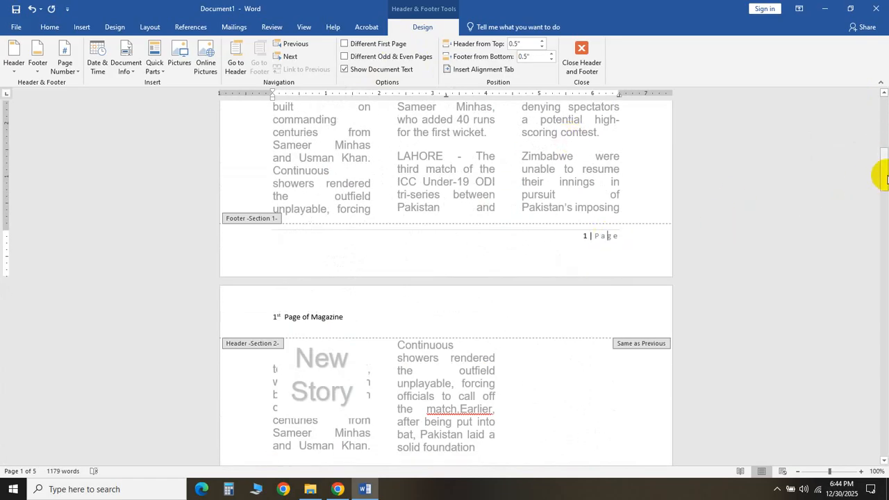
left_click_drag(881, 173, 884, 323)
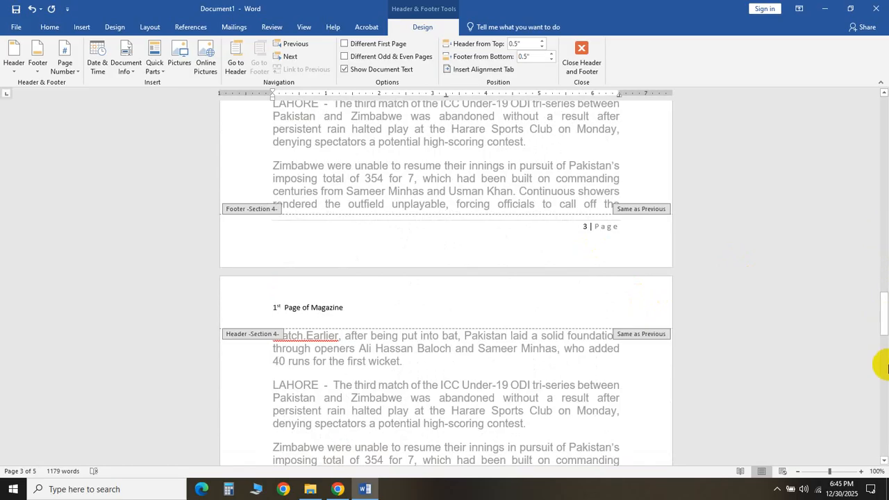
left_click_drag(882, 324, 881, 85)
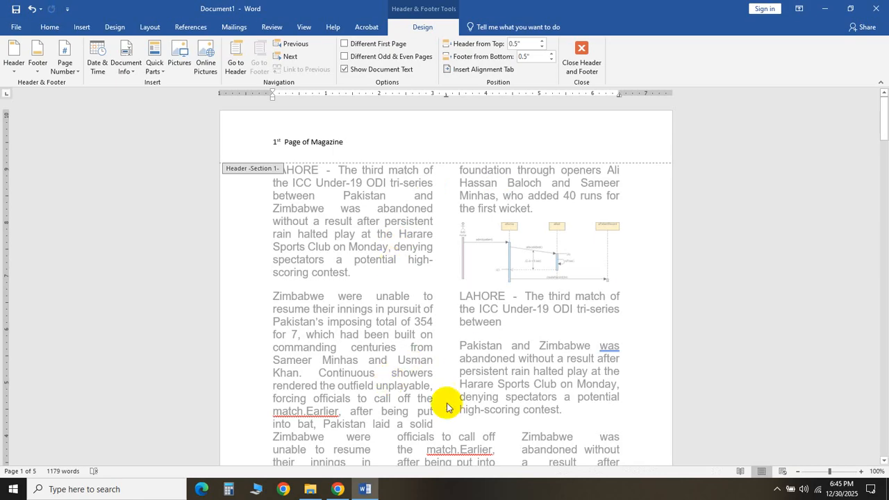
- Switch to File Explorer
left_click(311, 490)
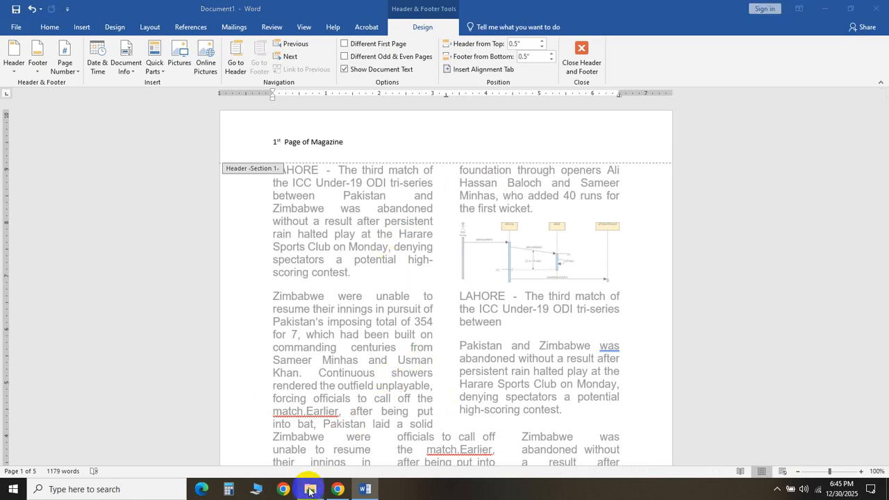